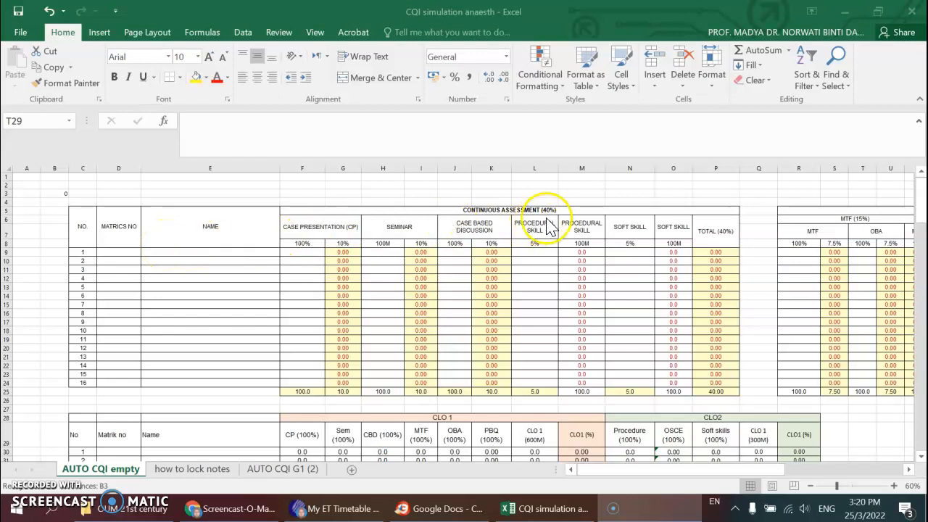
- Increase the height of row 50 so the full CLO2 description fits in its cell
click(639, 473)
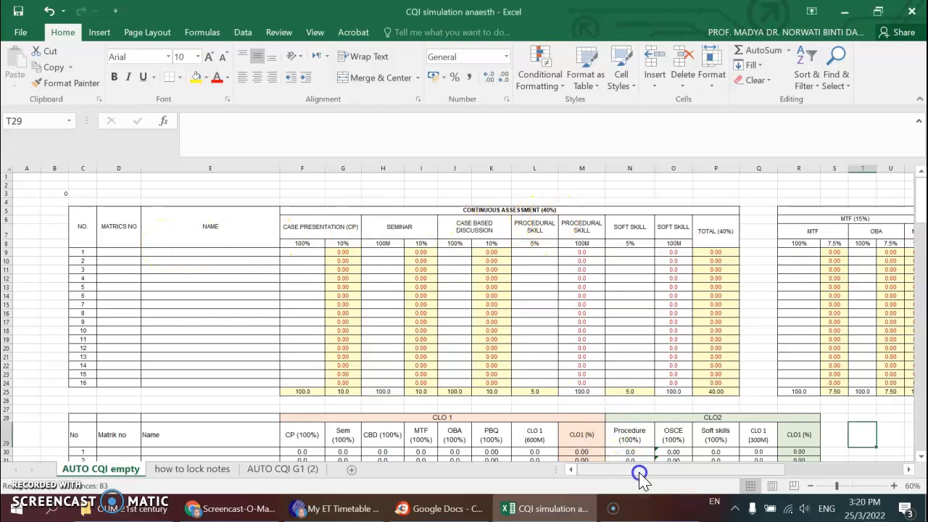
click(909, 470)
drag(909, 470, 910, 470)
drag(792, 471, 597, 472)
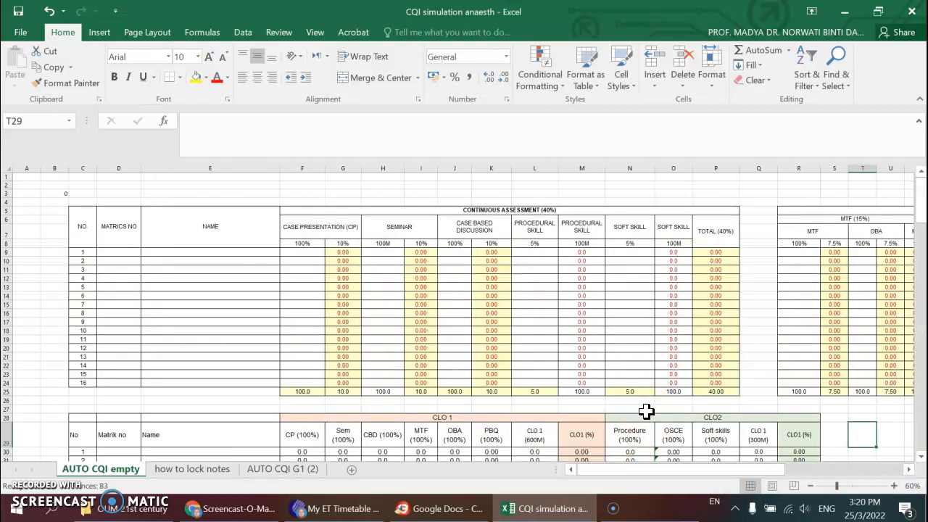
scroll(646, 411, down, 13)
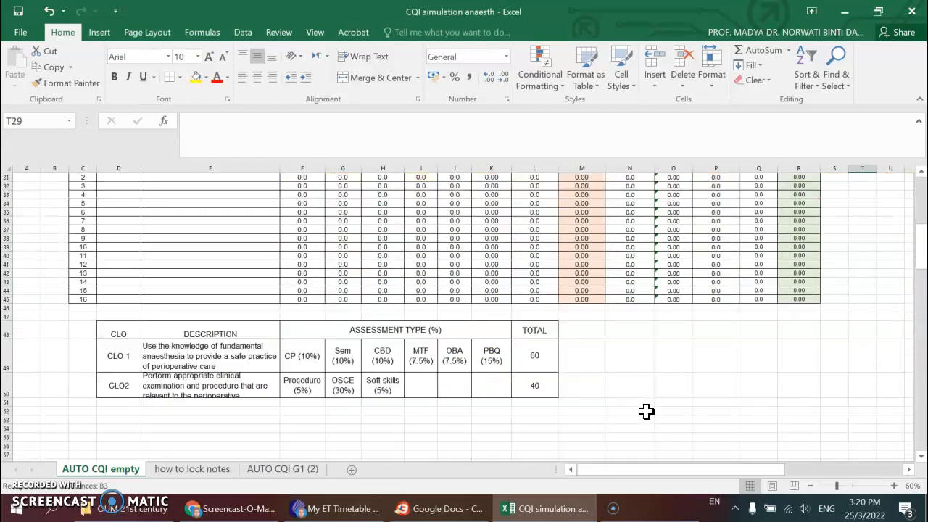
scroll(646, 412, up, 1)
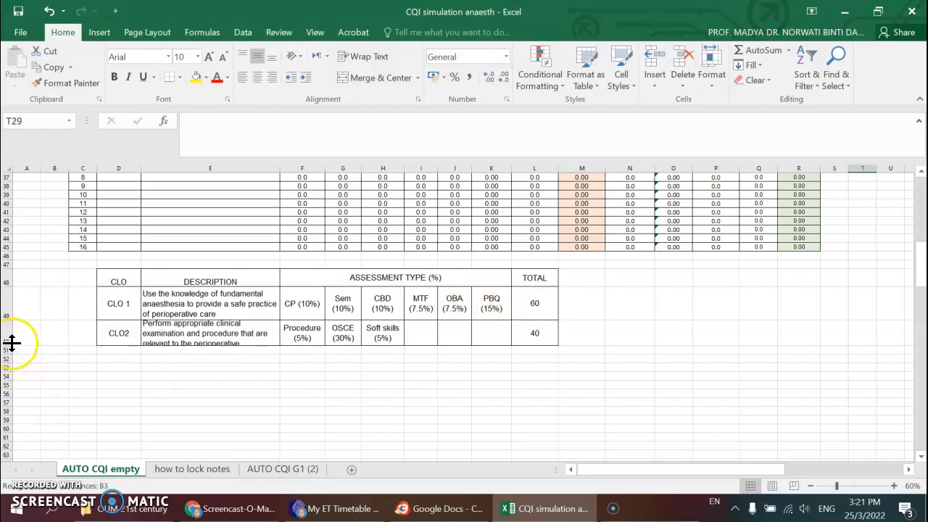
drag(10, 347, 10, 367)
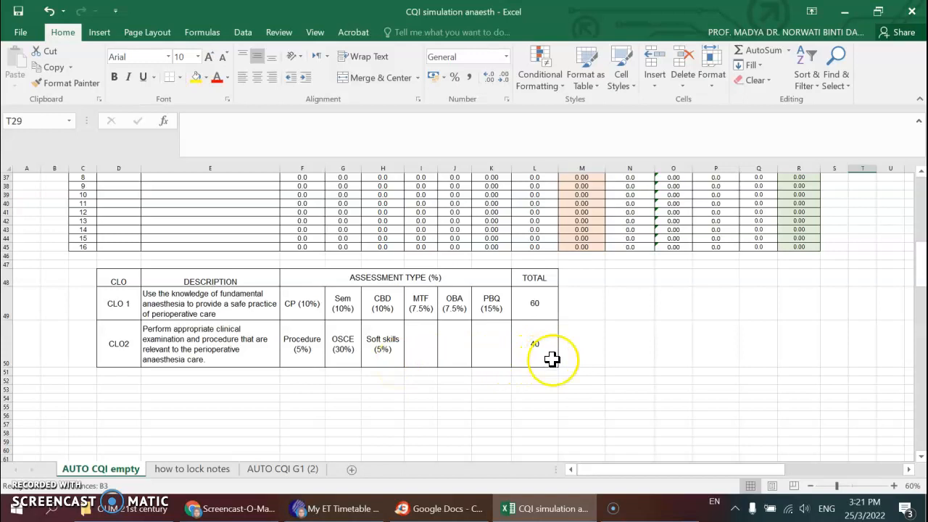
- Examine the continuous assessment columns and the formula converting the first student's soft skill mark in O9
scroll(553, 371, up, 10)
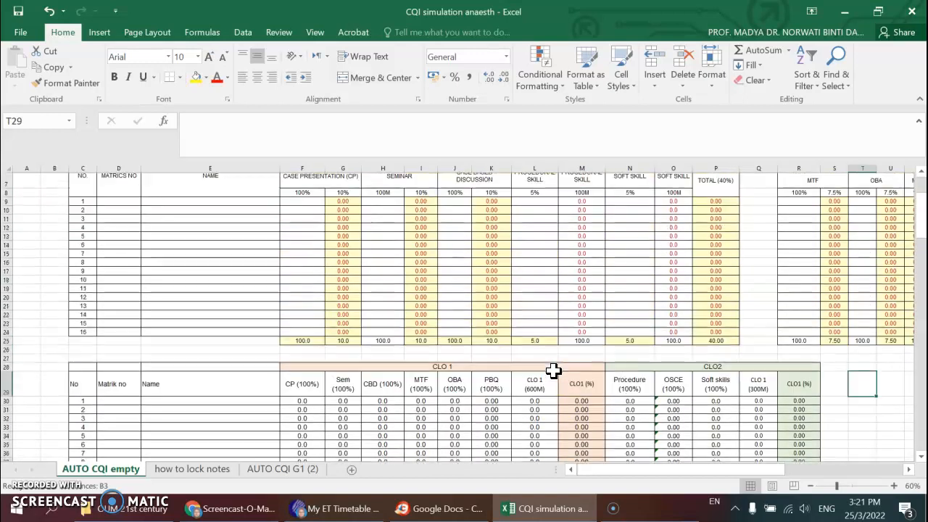
scroll(553, 371, up, 2)
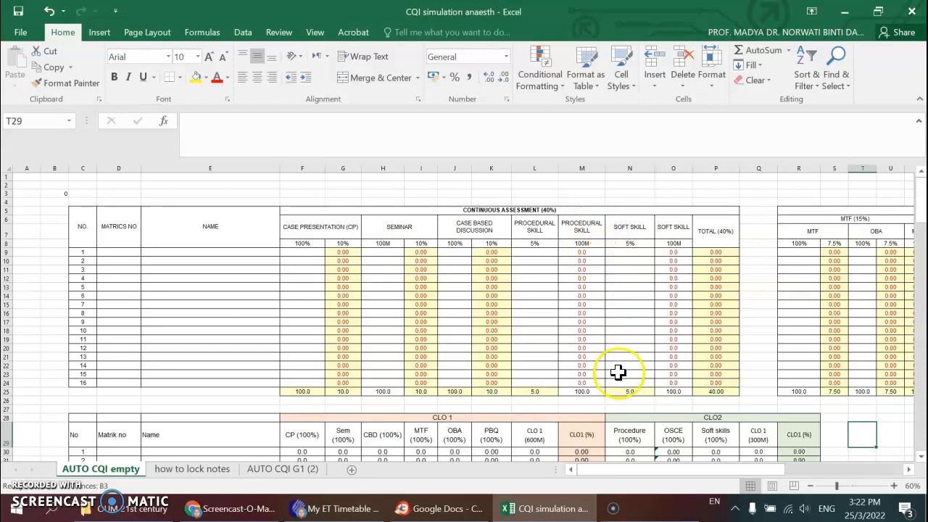
drag(667, 475, 668, 476)
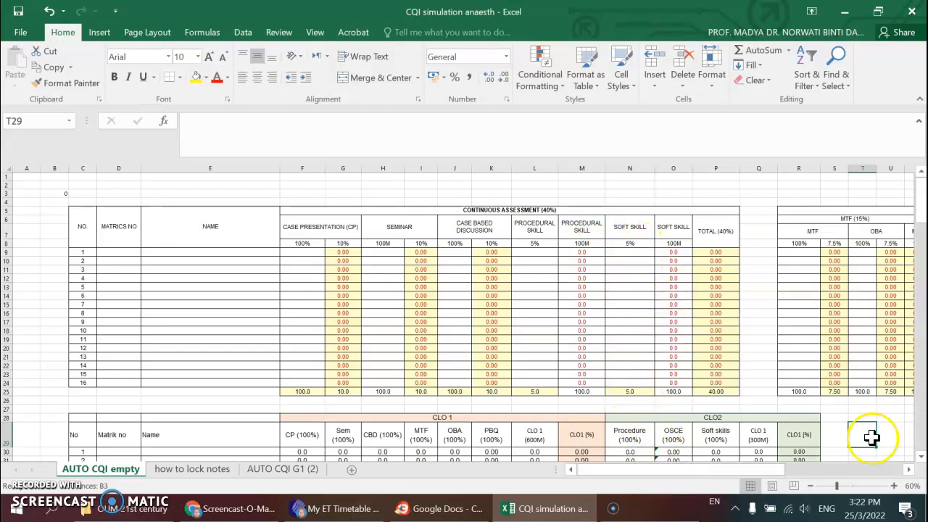
click(908, 470)
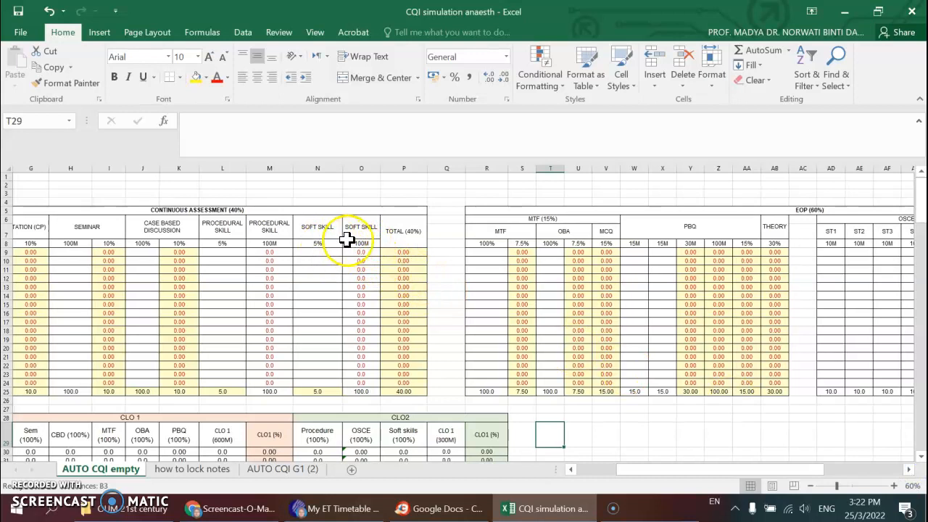
click(358, 244)
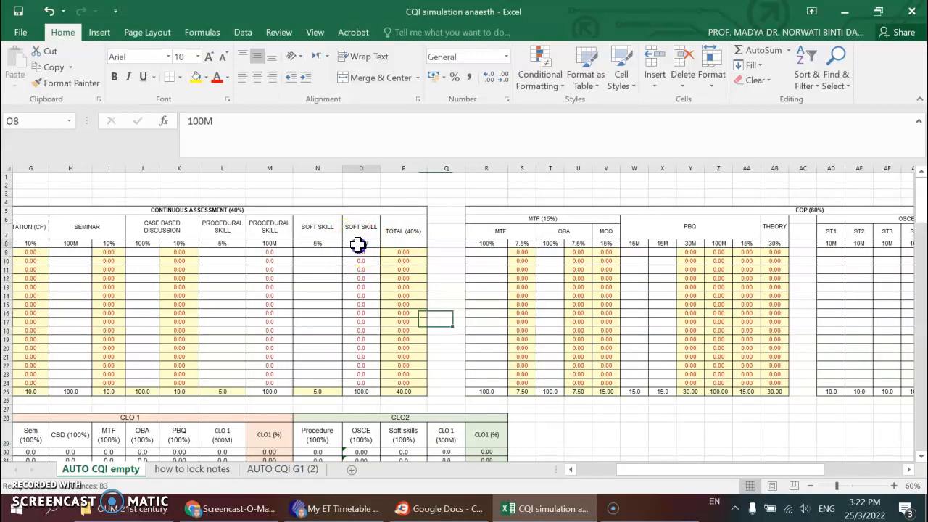
click(359, 252)
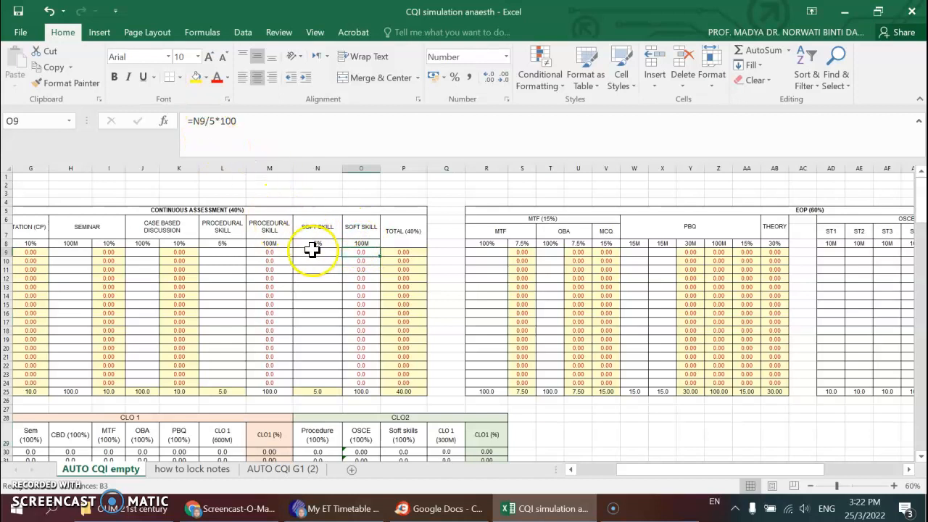
- Examine the 100% and 100M columns for MTF, PBQ and OSCE/Clinical in the EOP (60%) section
drag(631, 472, 674, 476)
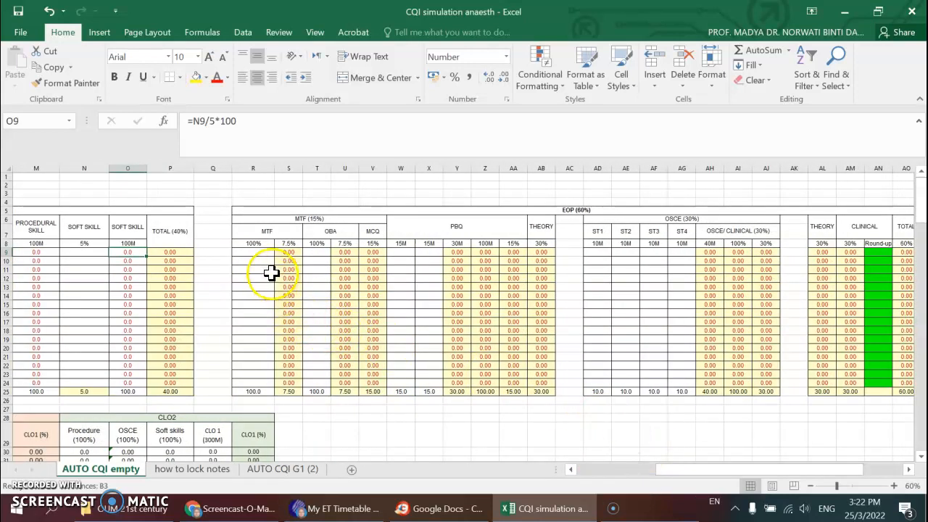
click(254, 244)
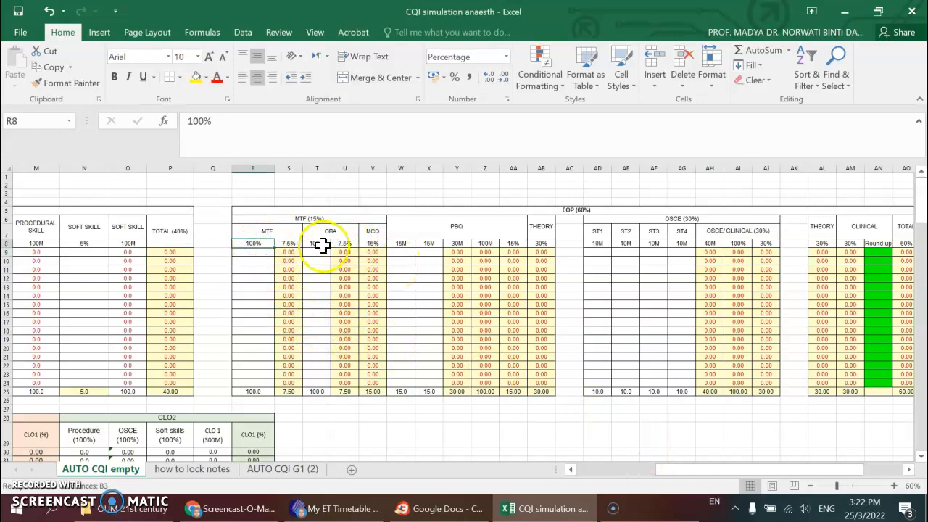
click(493, 227)
click(491, 243)
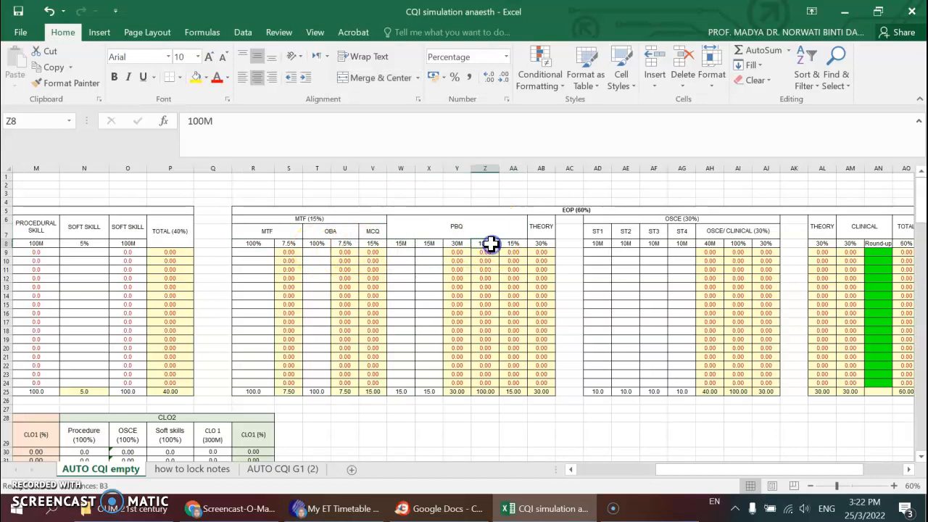
drag(689, 470, 750, 477)
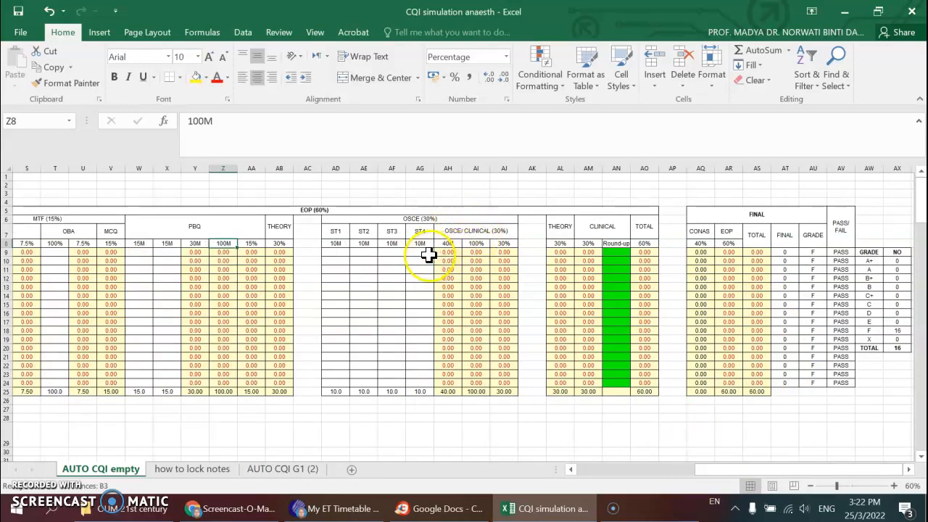
click(479, 242)
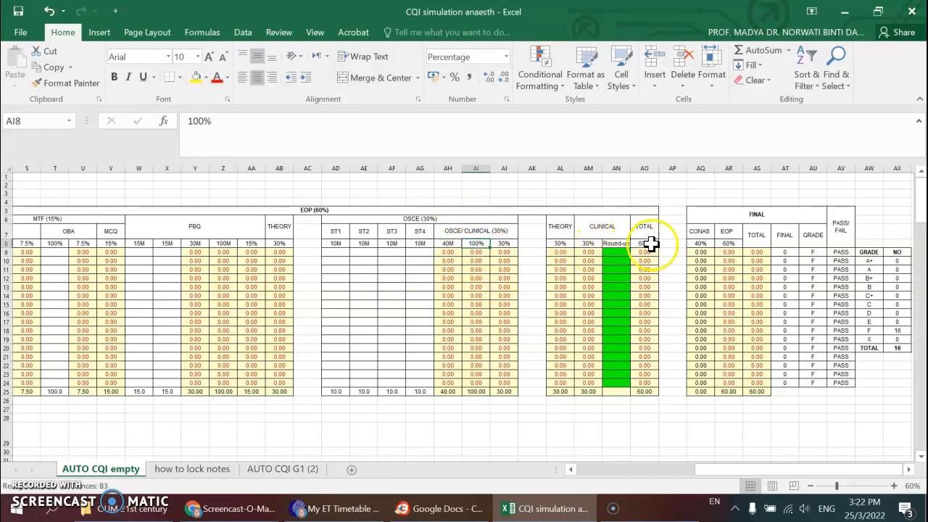
- Compare the assessment types in F49:K50 with the CLO 1 and CLO2 blocks of the table starting at row 28
drag(750, 471, 598, 471)
scroll(440, 394, down, 12)
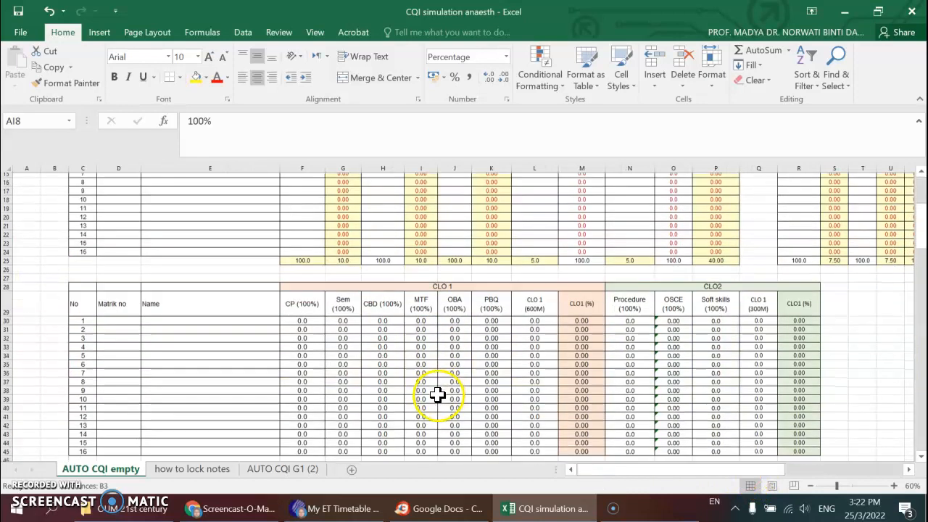
drag(297, 301, 495, 346)
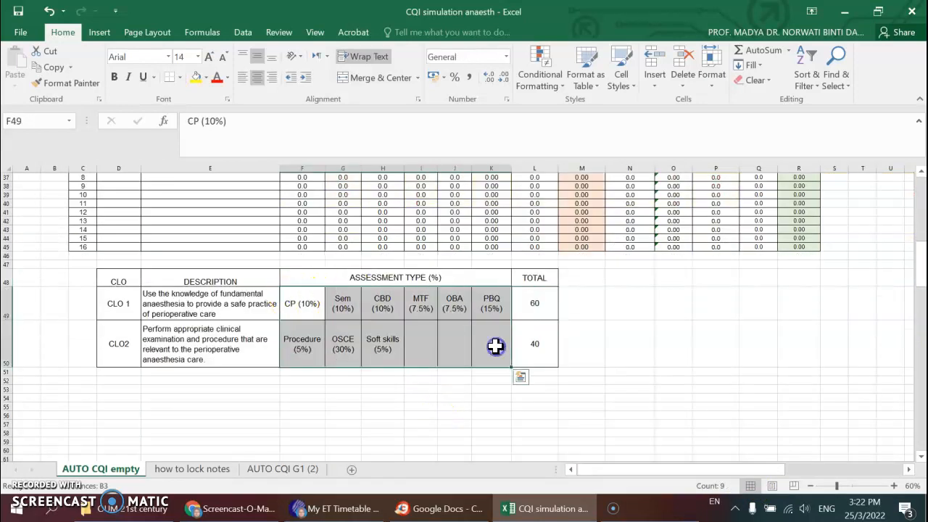
scroll(393, 349, up, 6)
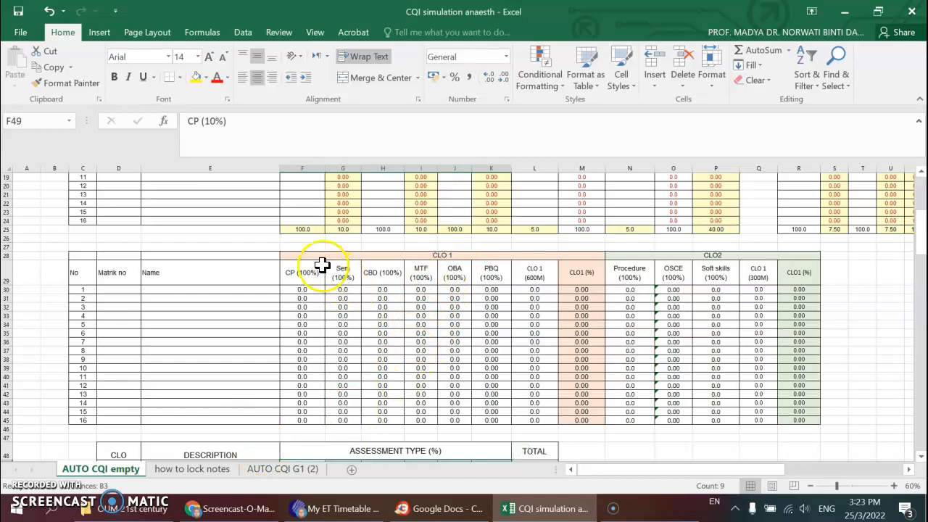
drag(290, 257, 530, 421)
drag(616, 257, 791, 419)
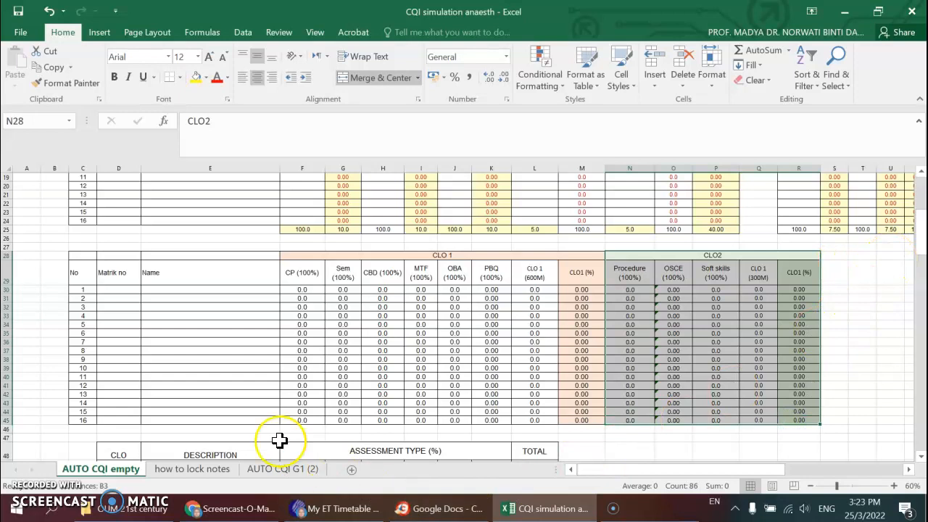
- Go through the CLO 1 column headings in row 29, from CP (100%) to CLO 1 (600M)
click(290, 275)
click(335, 272)
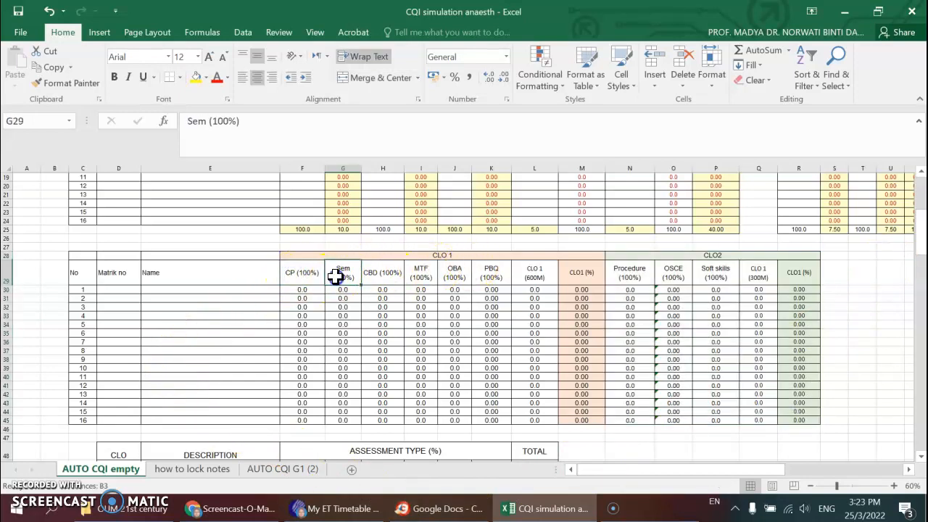
click(380, 279)
click(425, 277)
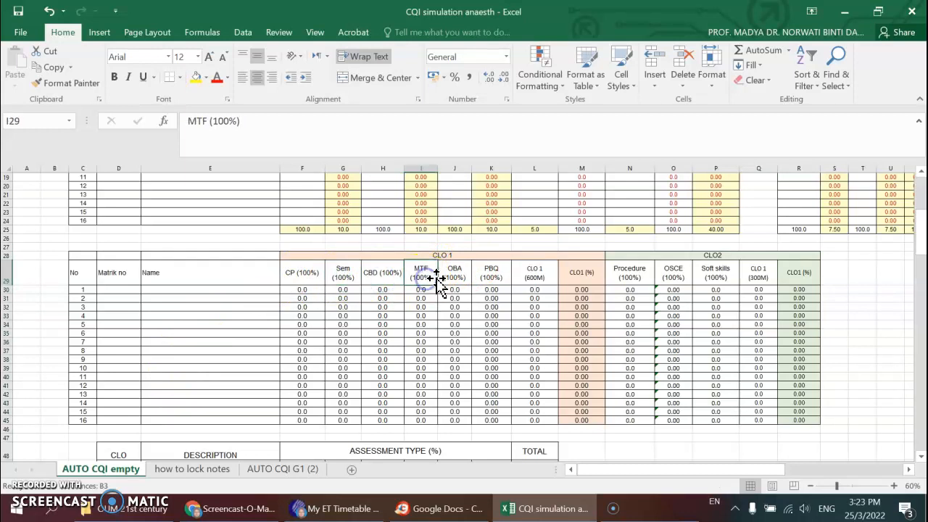
click(456, 275)
click(491, 279)
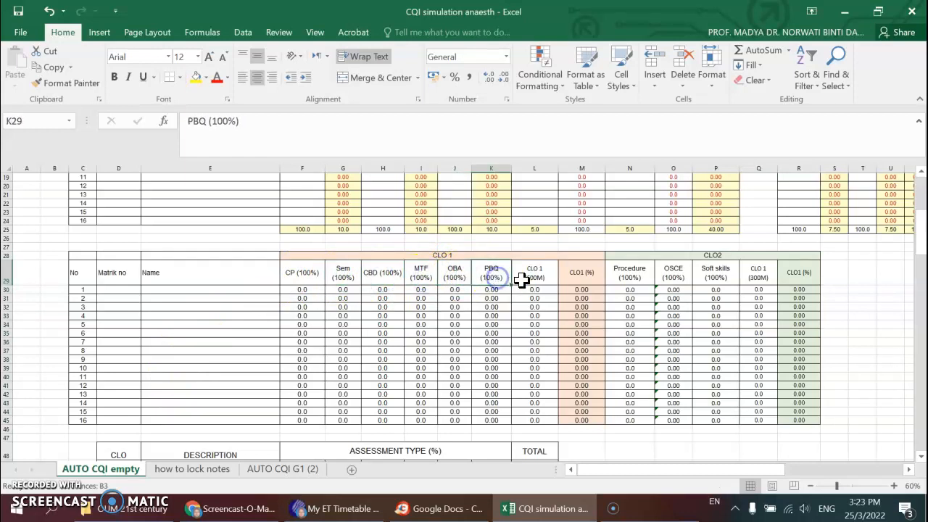
click(534, 280)
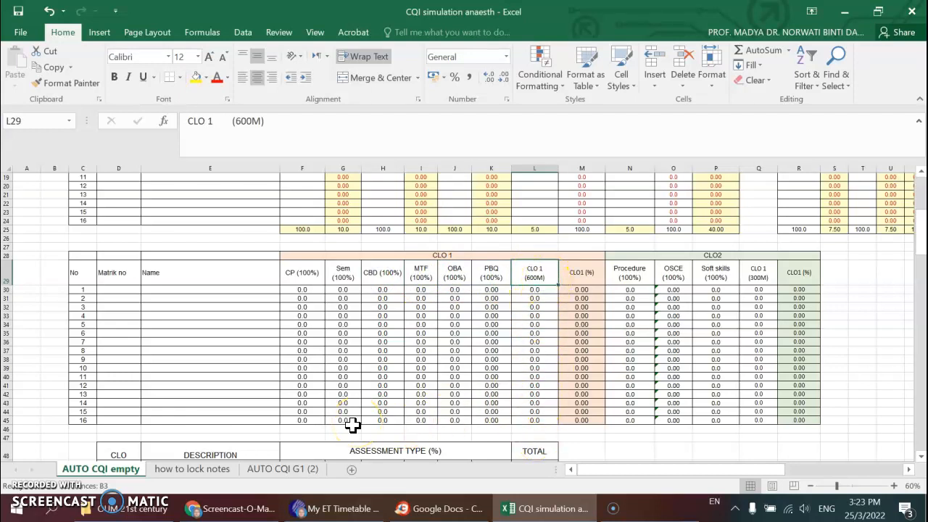
- Add the heading CQI in cell D27 above the CLO table and set its font size to 16
scroll(353, 425, up, 1)
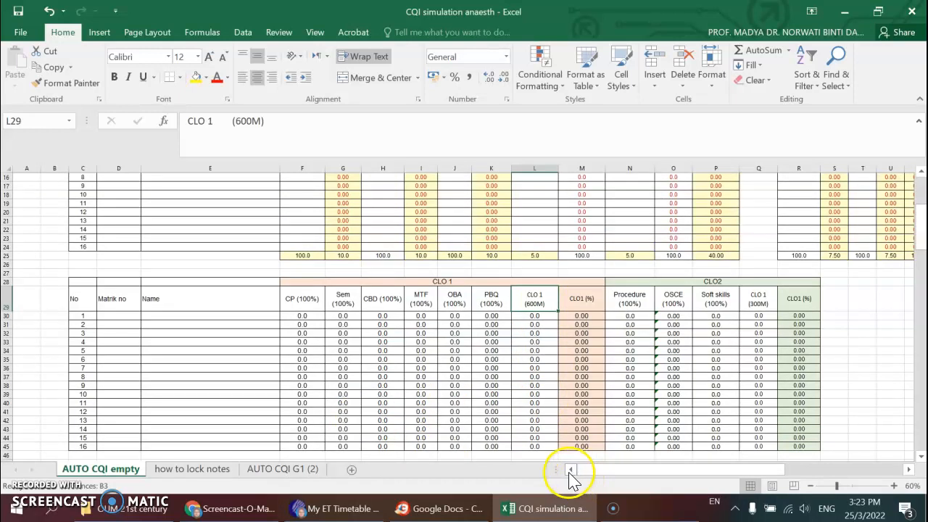
click(808, 485)
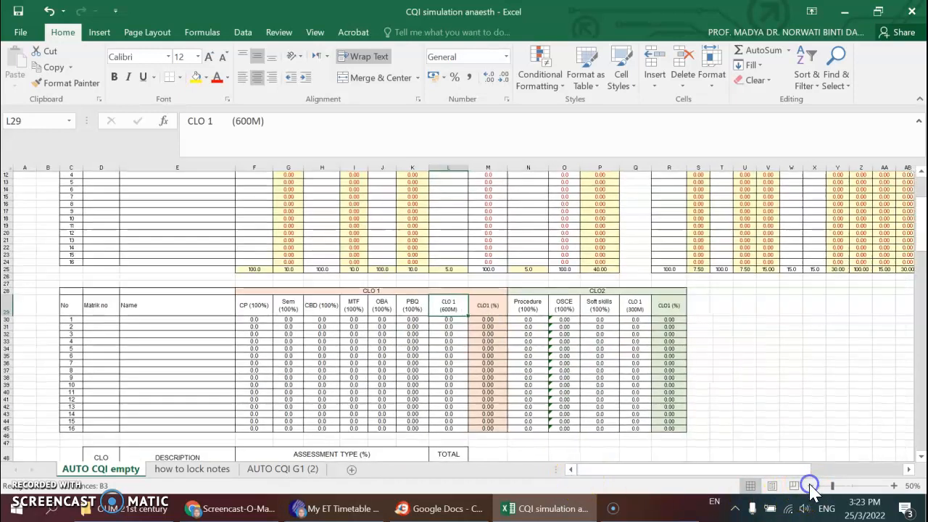
scroll(261, 334, up, 3)
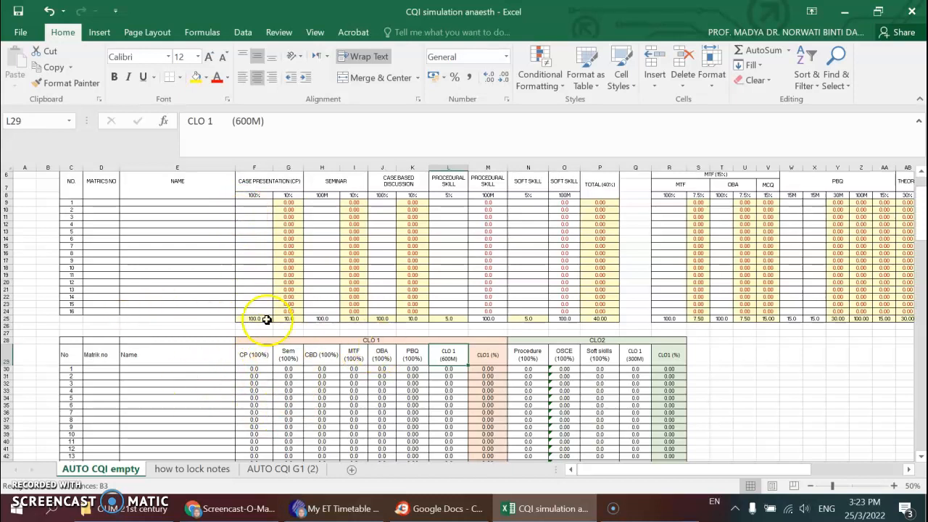
click(93, 333)
text(CQI)
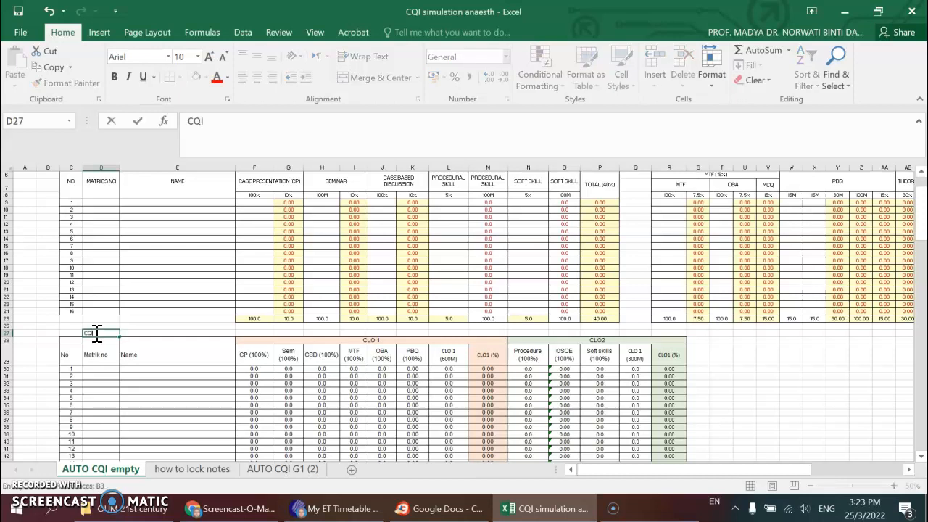
click(143, 332)
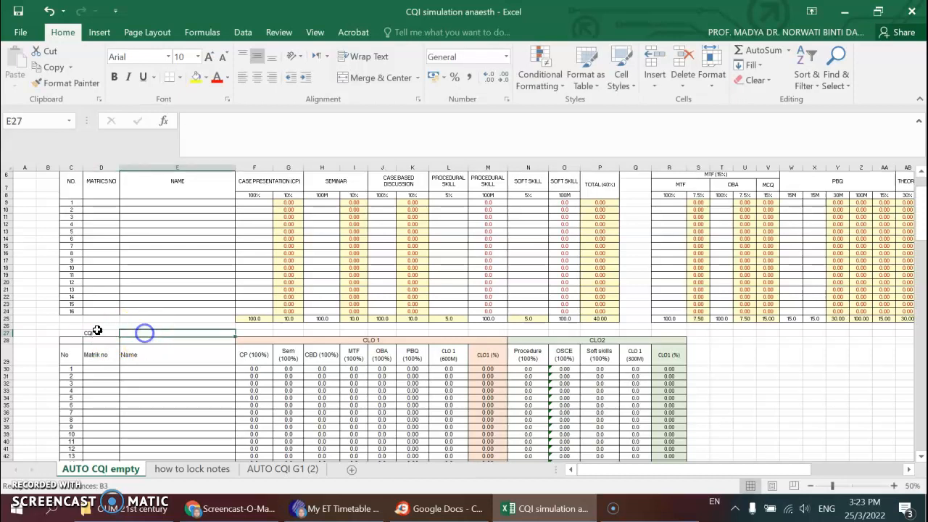
click(93, 332)
click(197, 57)
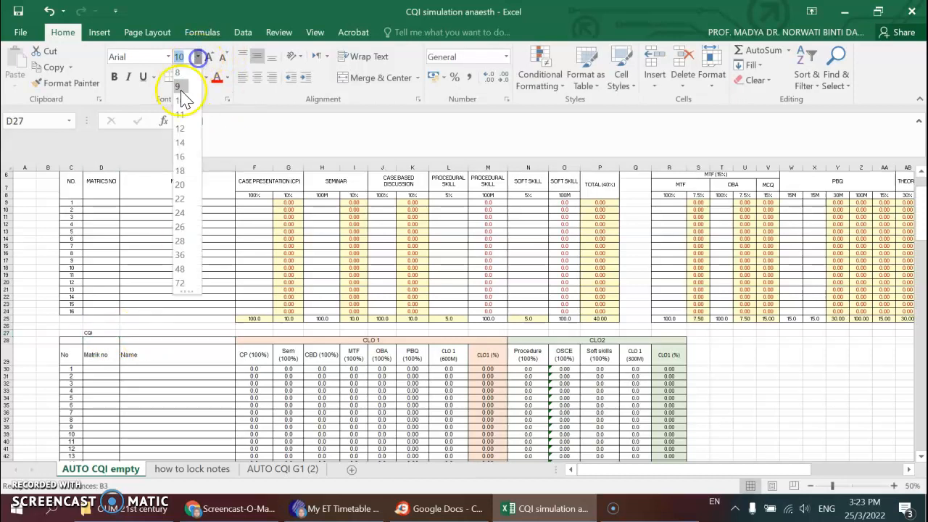
click(181, 155)
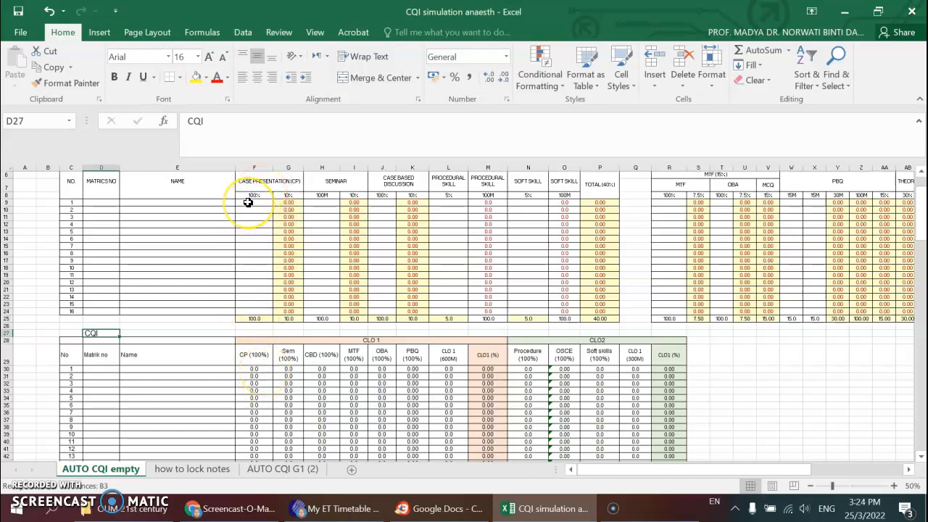
- Check the case presentation formula in F30, and enter the first student's name in cell E9
click(259, 370)
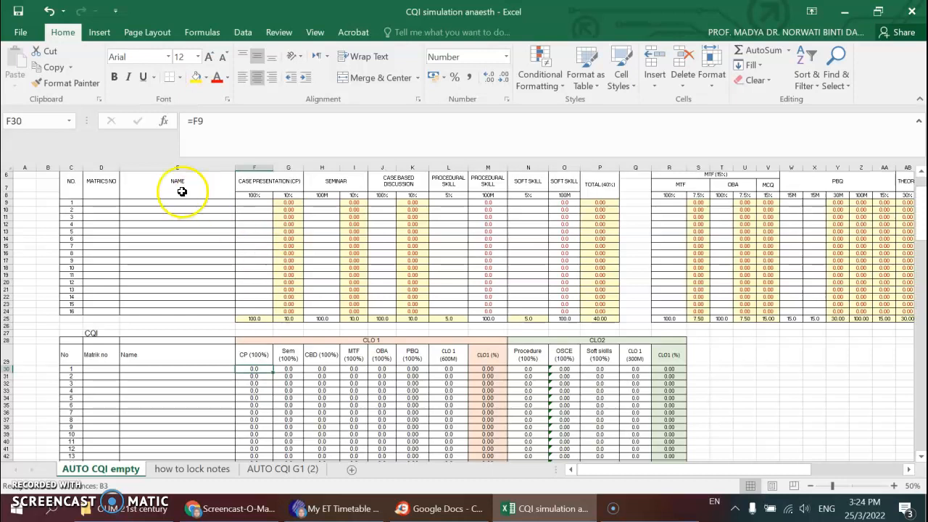
click(144, 205)
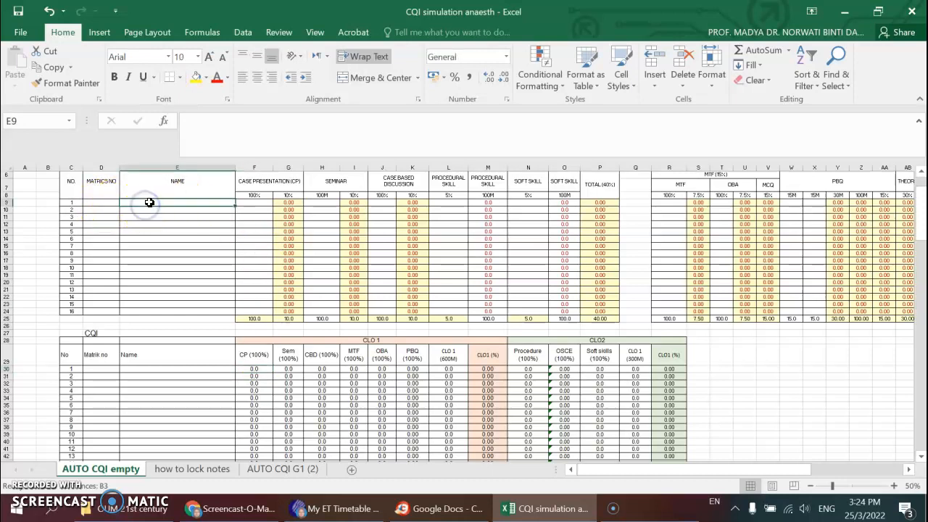
text(ahmad)
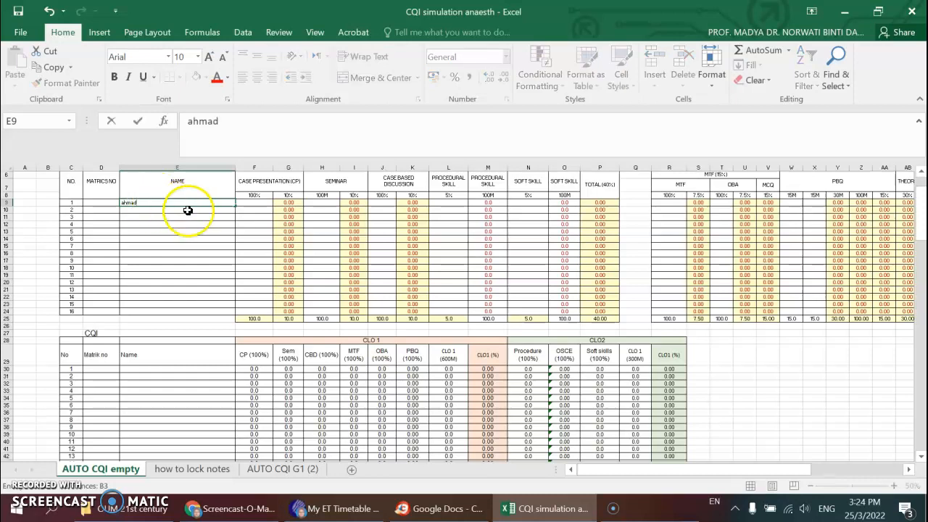
click(253, 204)
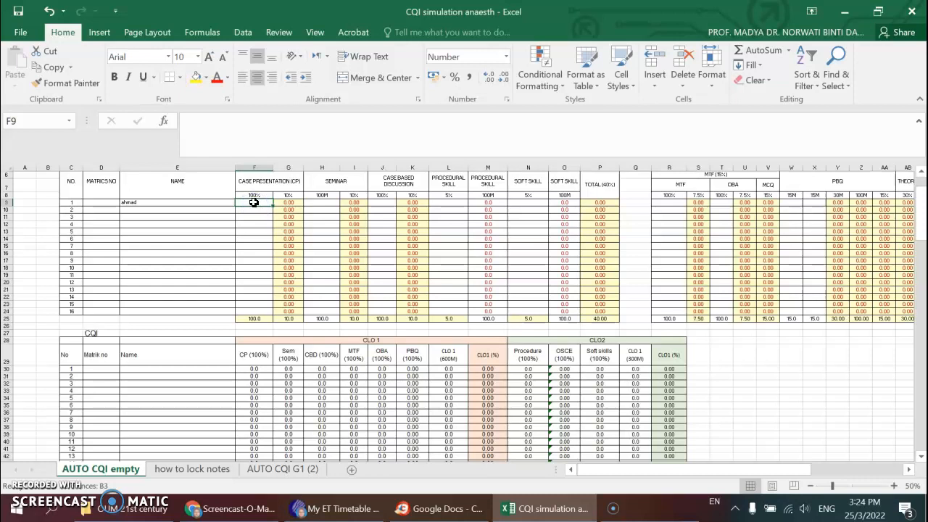
- Enter 68 as the first student's case presentation mark in cell F9
text(6)
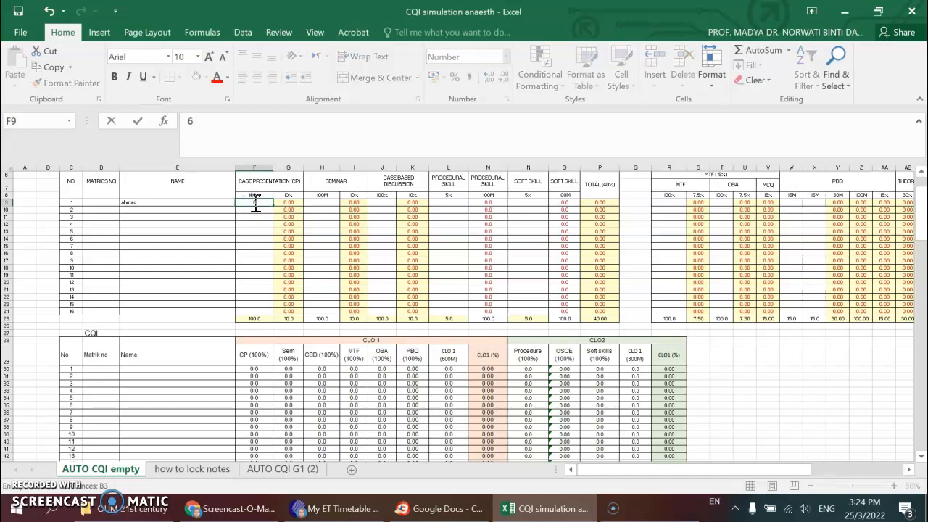
text(8)
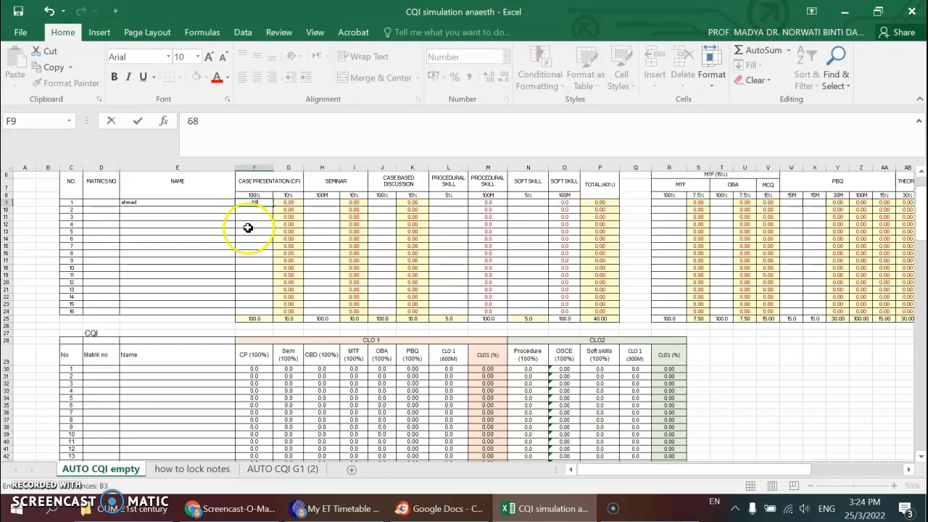
click(171, 251)
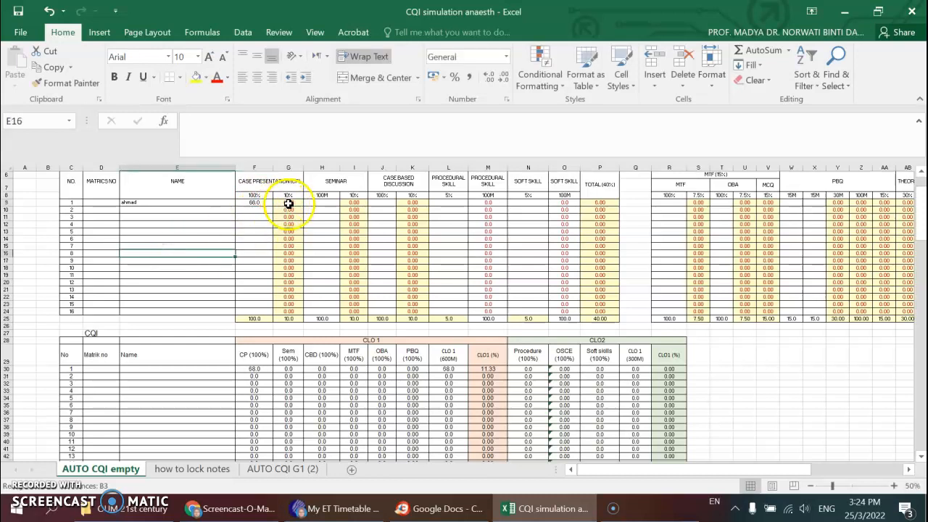
- Enter the first student's name in cell E30 of the CQI table
click(894, 486)
click(893, 485)
scroll(425, 341, up, 3)
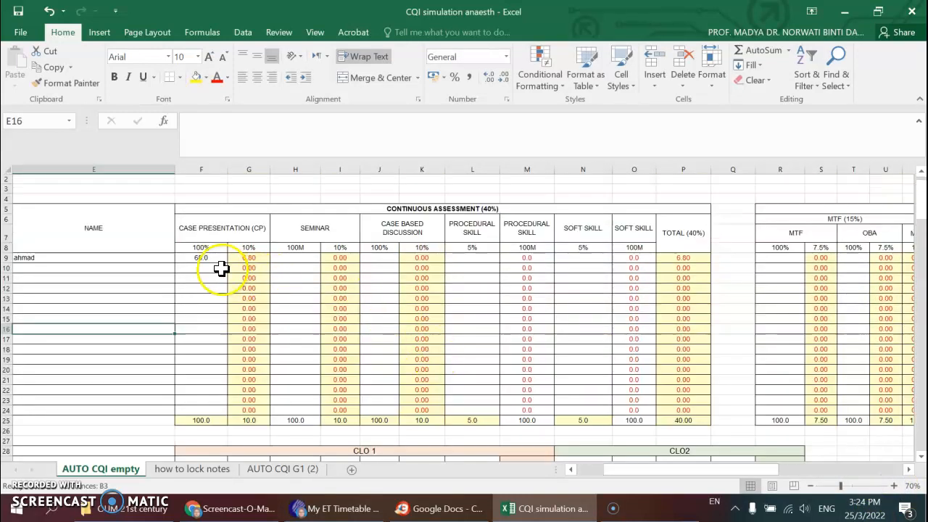
scroll(273, 397, down, 1)
scroll(274, 397, down, 2)
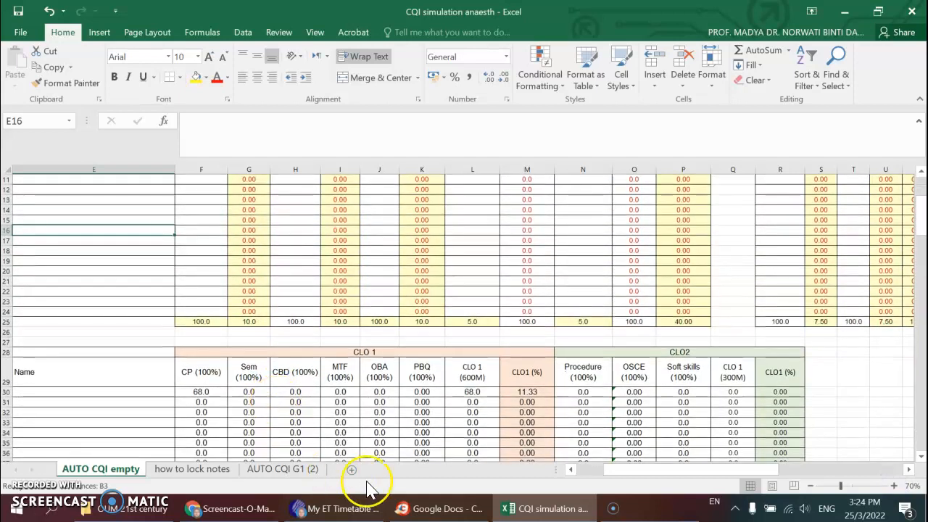
drag(616, 470, 592, 464)
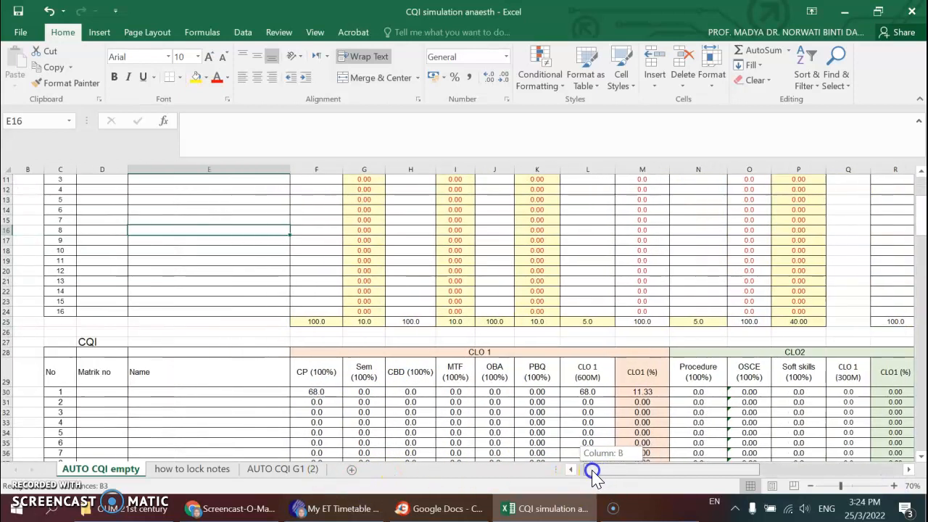
click(213, 392)
text(ah)
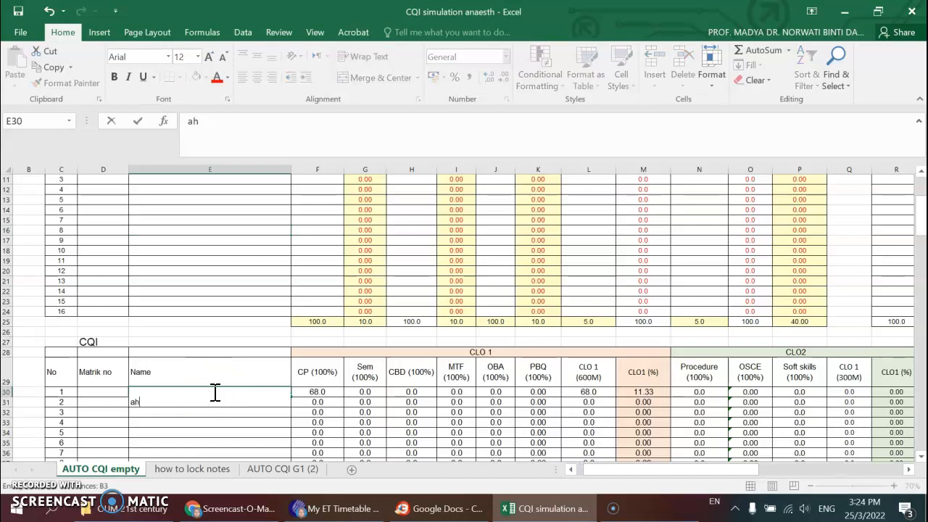
text(mad)
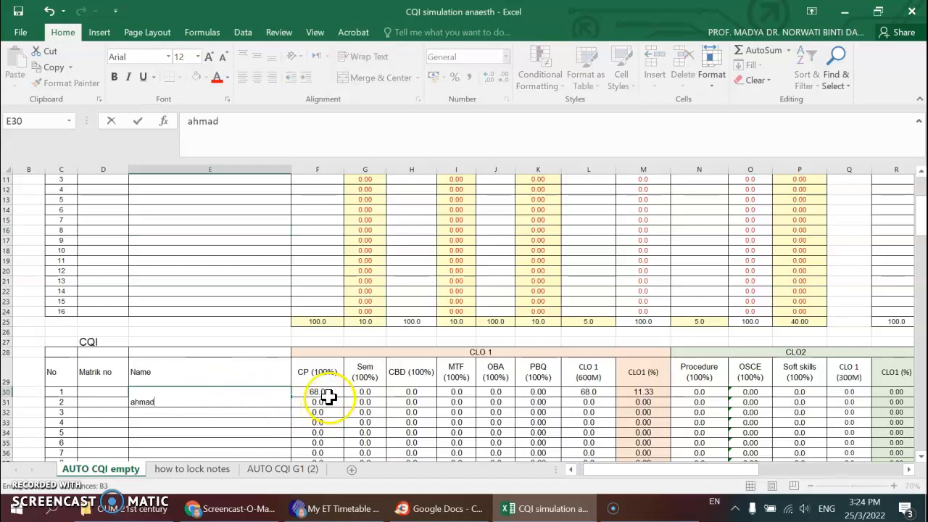
- Check the CP (100%) formula in F30 against the case presentation mark in F9
click(322, 392)
click(328, 391)
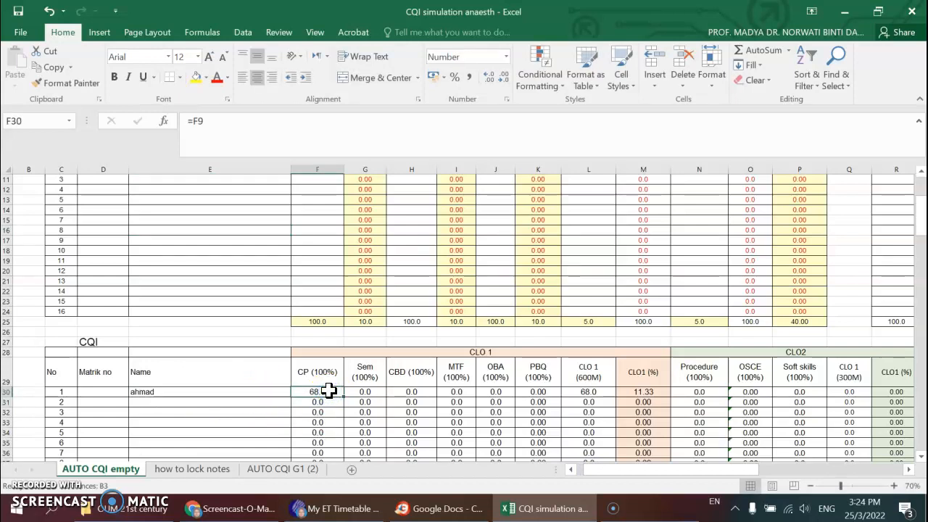
scroll(329, 390, up, 2)
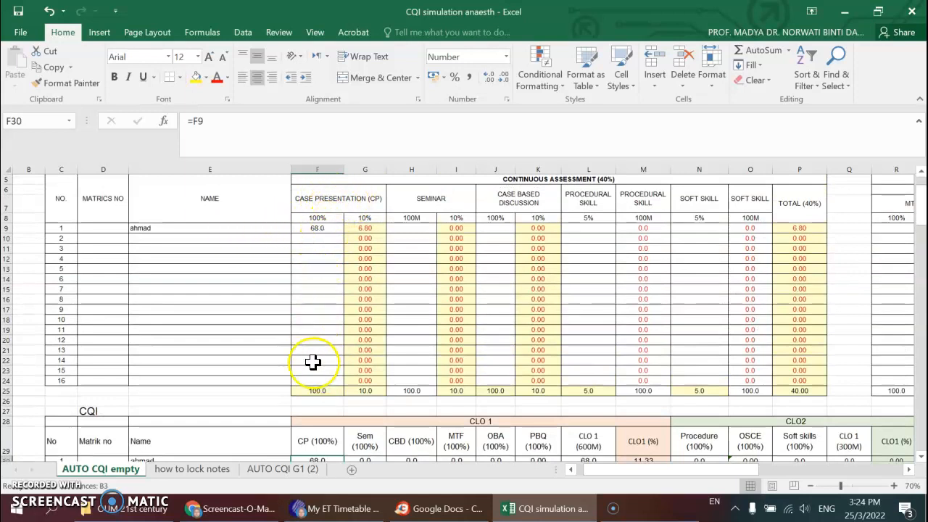
scroll(312, 417, down, 1)
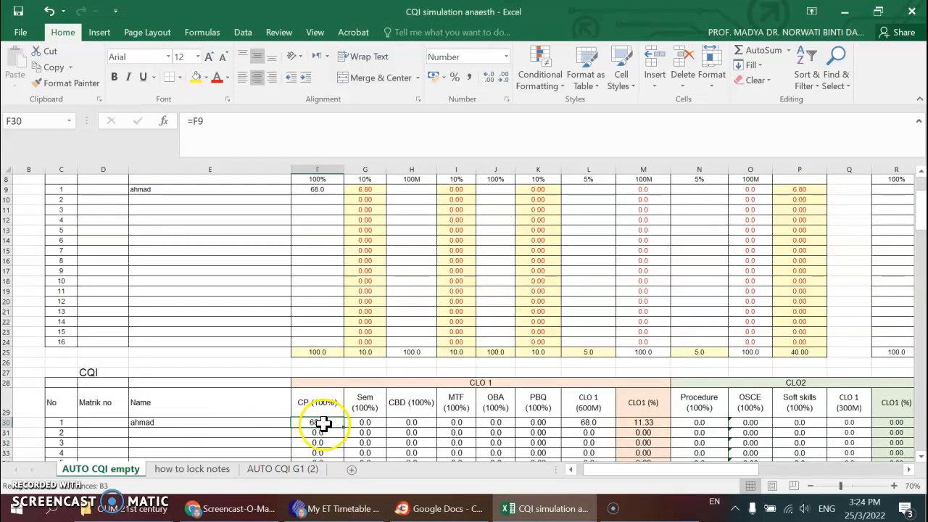
scroll(332, 424, up, 1)
scroll(333, 423, down, 1)
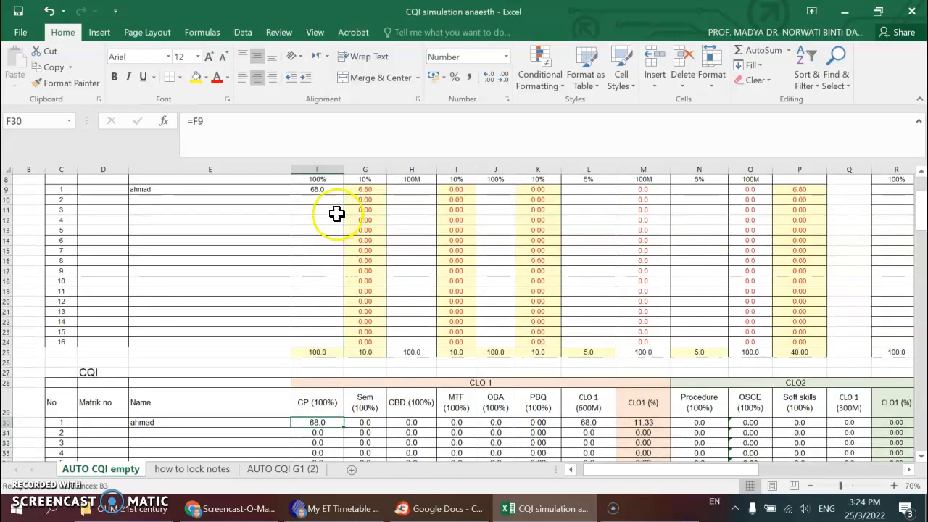
- Clear the case presentation mark in F9 and re-enter the formula =F9 in F30
click(330, 189)
key(Delete)
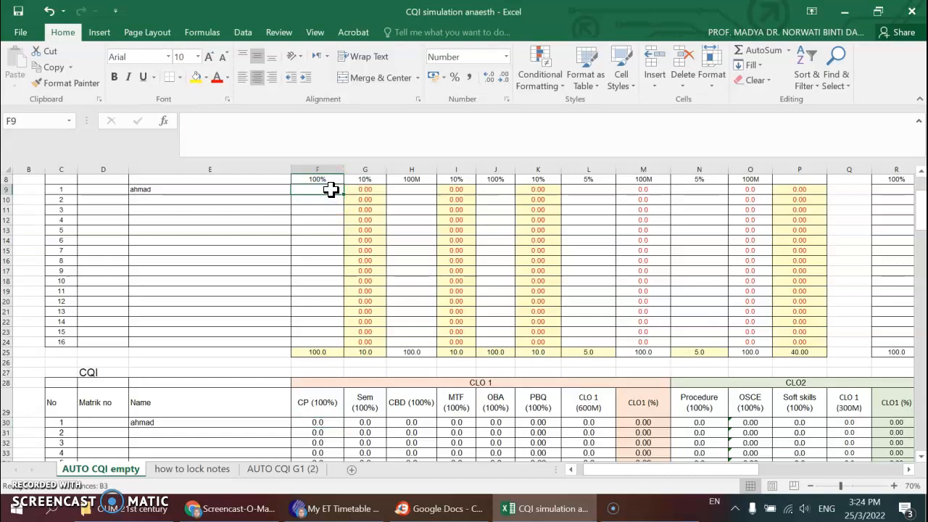
click(324, 422)
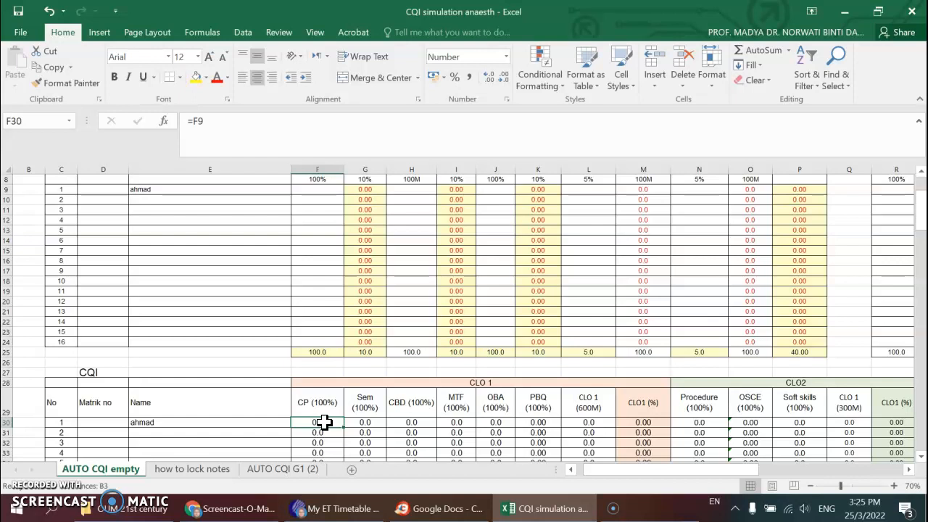
text(=)
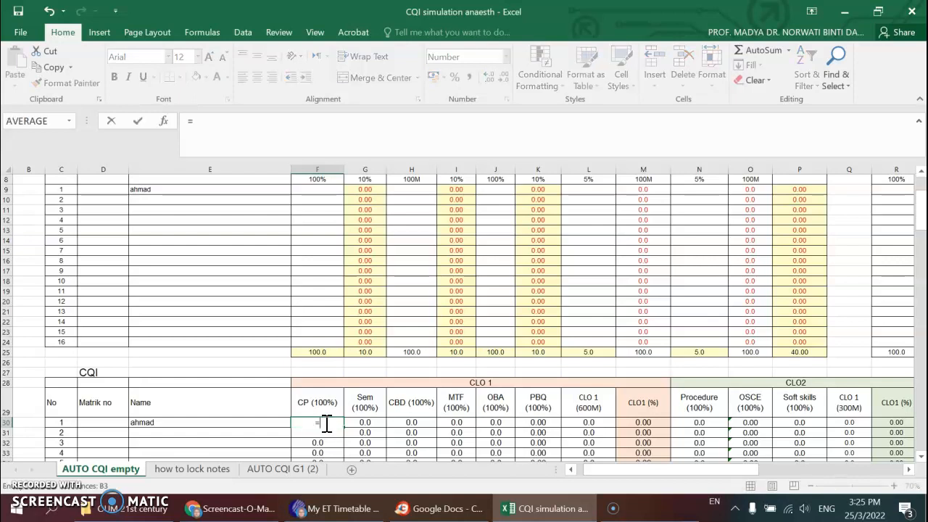
scroll(330, 290, up, 1)
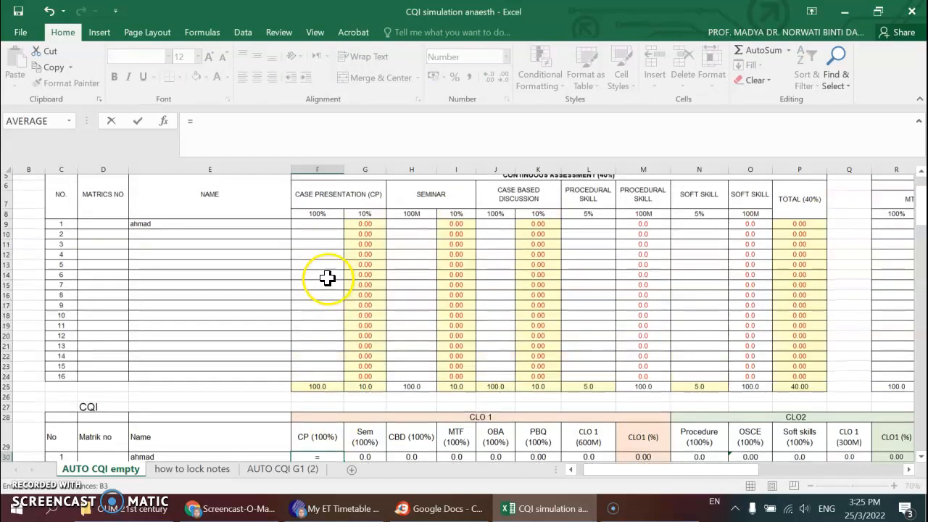
click(324, 227)
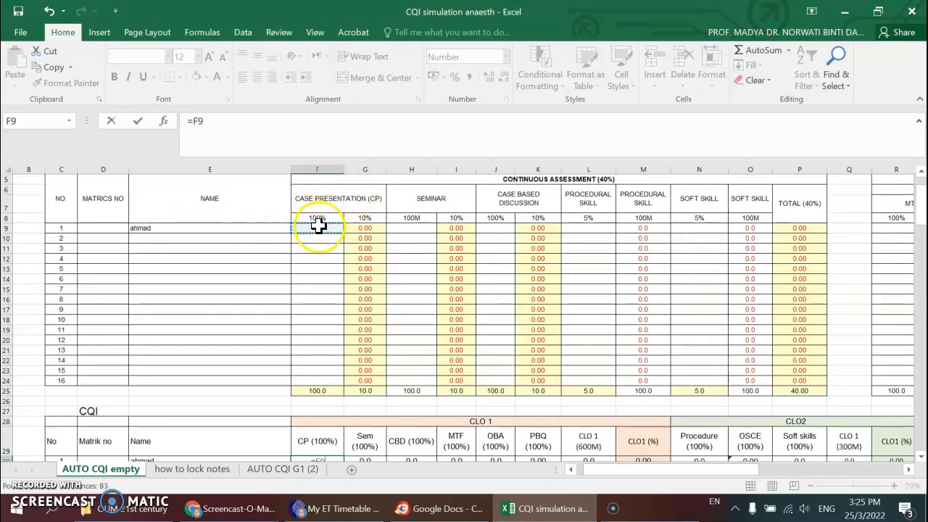
key(Return)
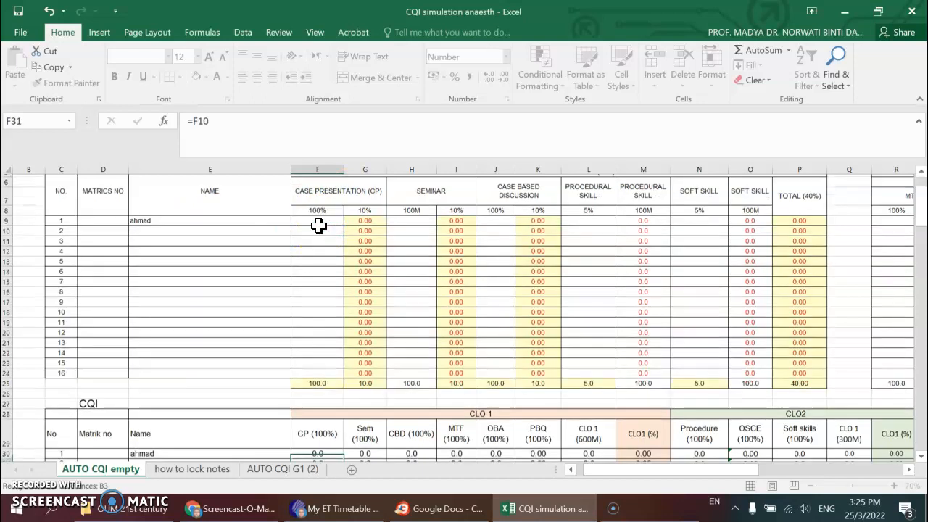
- Compare the linked CP (100%) cell F30 with its source cell F9 in the case presentation column
click(314, 441)
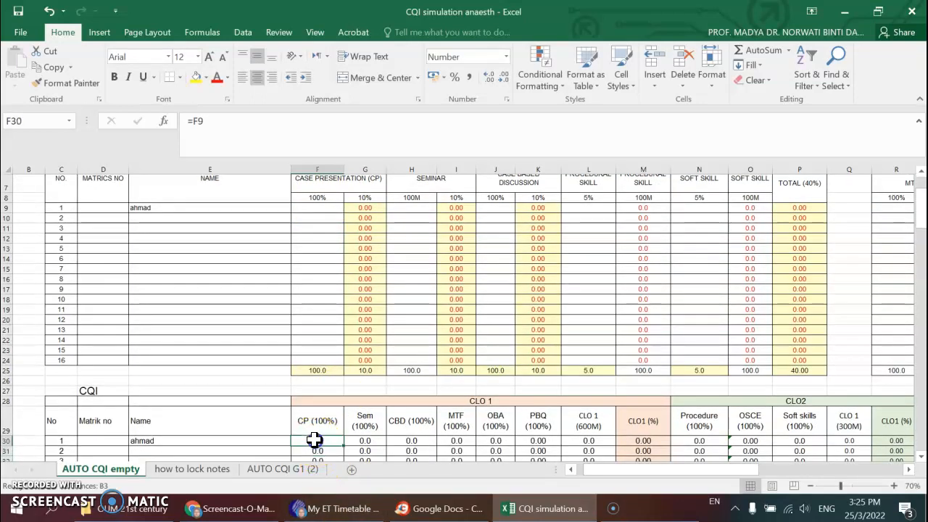
click(323, 439)
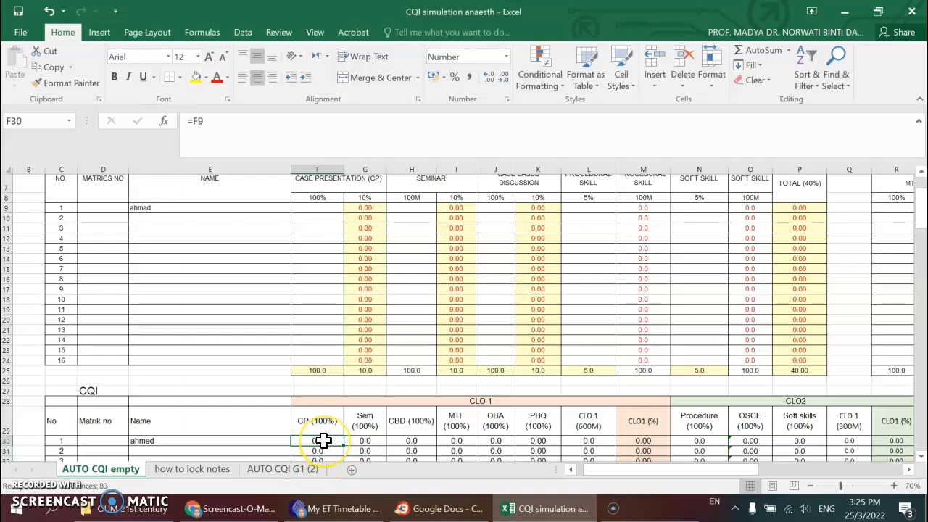
click(321, 208)
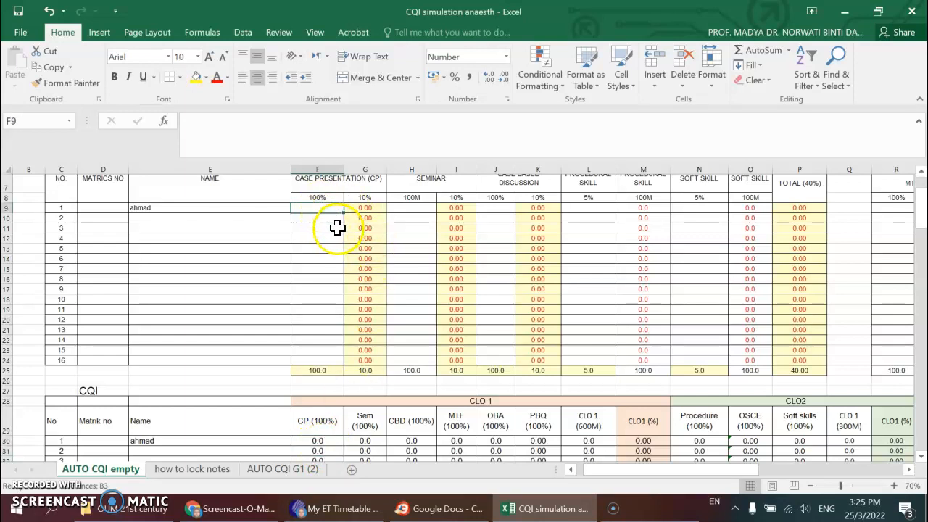
scroll(331, 234, down, 2)
click(331, 375)
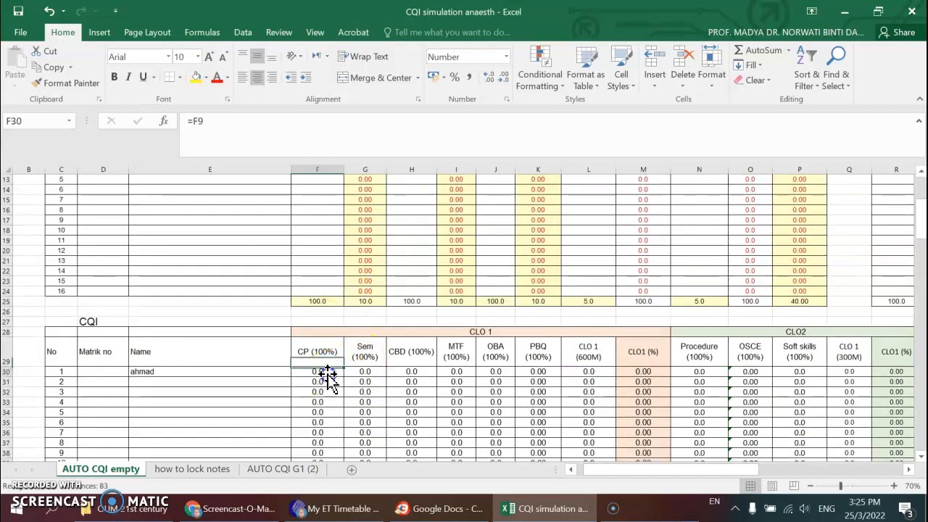
scroll(336, 373, down, 2)
scroll(336, 372, down, 1)
click(335, 280)
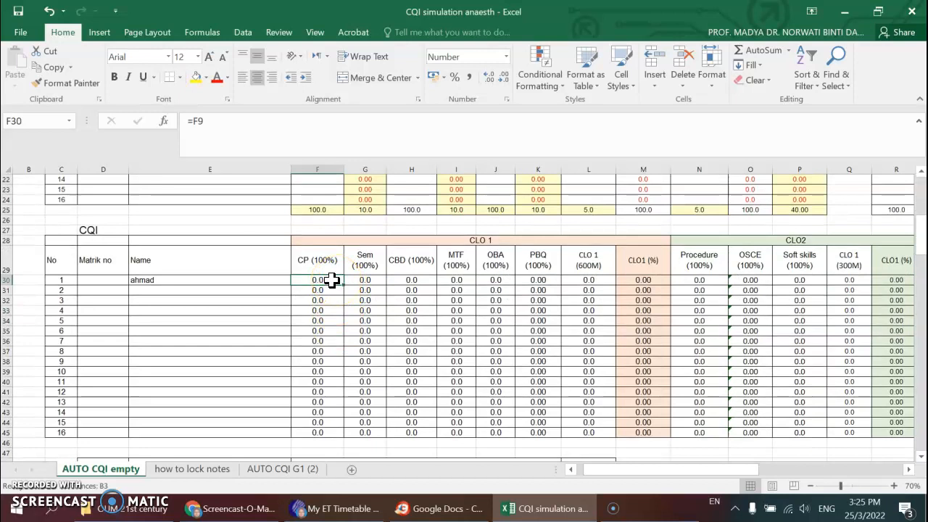
double_click(331, 280)
click(331, 240)
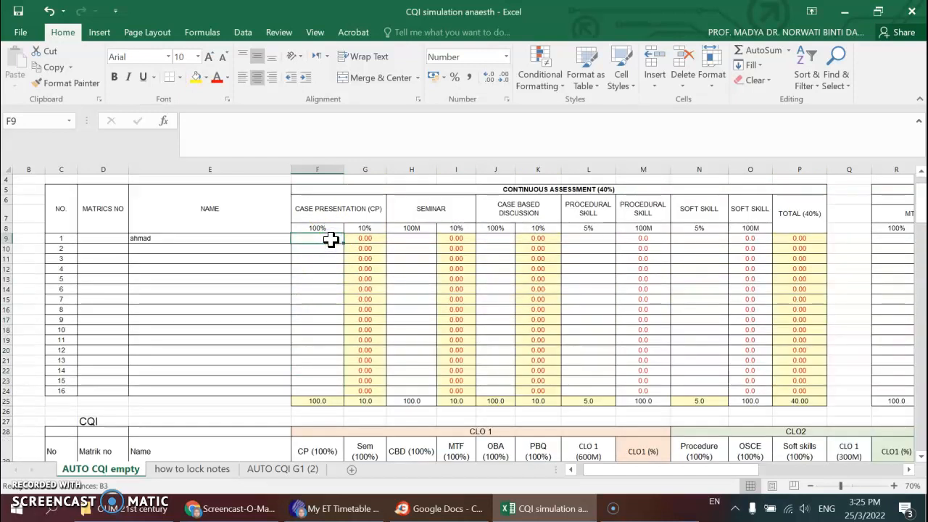
- Fill the CP (100%) formula from F30 down to F45 for all 16 students
scroll(334, 254, down, 5)
click(332, 314)
scroll(336, 312, down, 1)
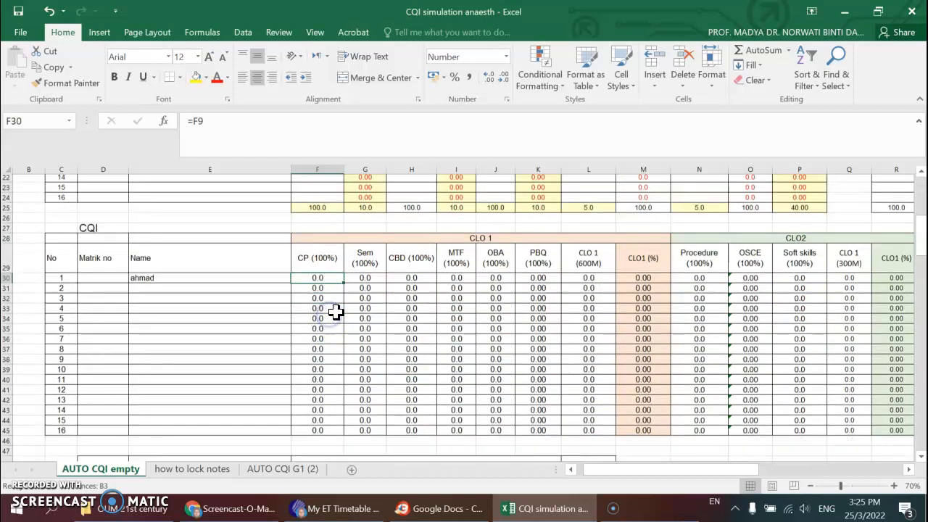
scroll(336, 312, down, 1)
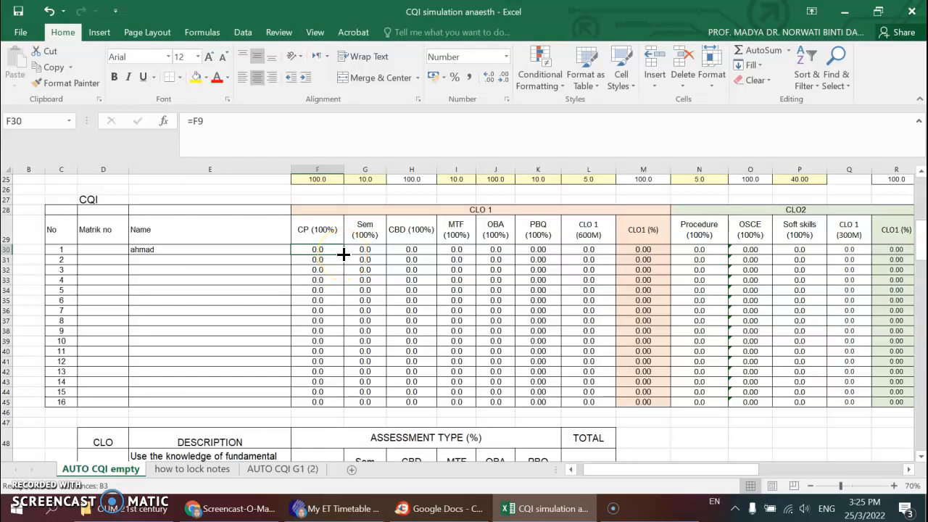
drag(343, 253, 337, 403)
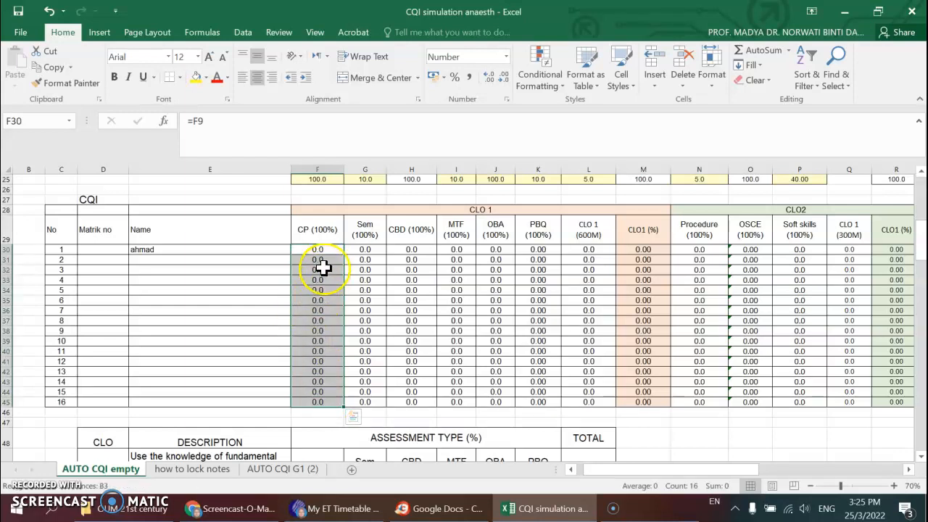
- Check the filled CP (100%) formulas in F31 and F32 against the case presentation marks column
scroll(312, 272, up, 4)
scroll(310, 276, up, 4)
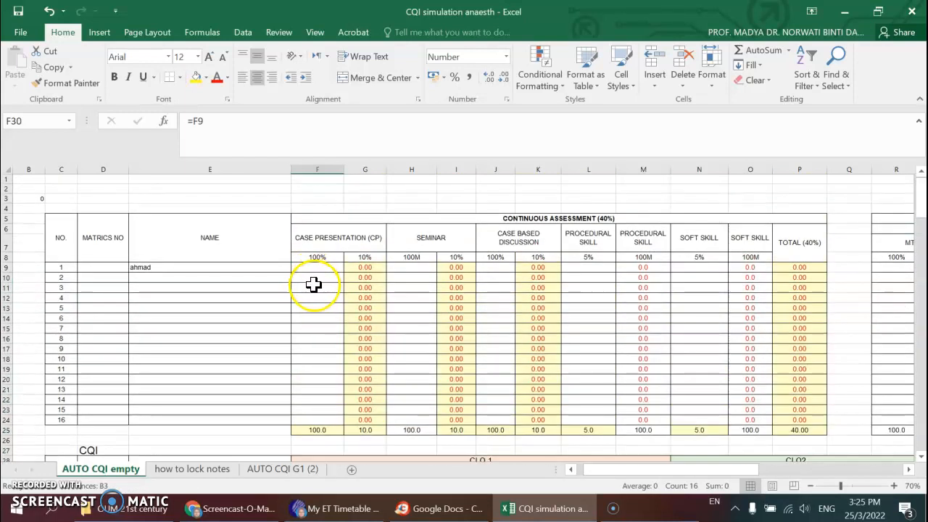
scroll(319, 305, down, 5)
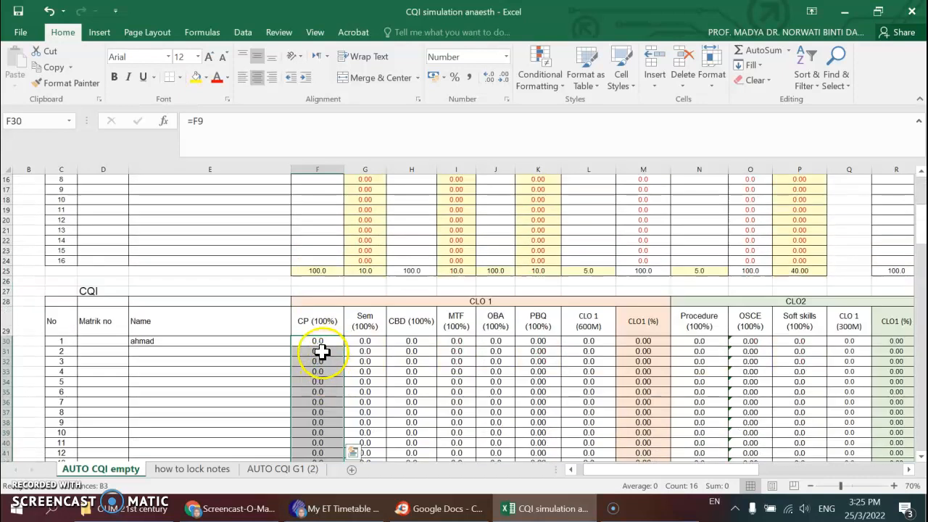
click(322, 351)
click(324, 361)
scroll(323, 366, up, 1)
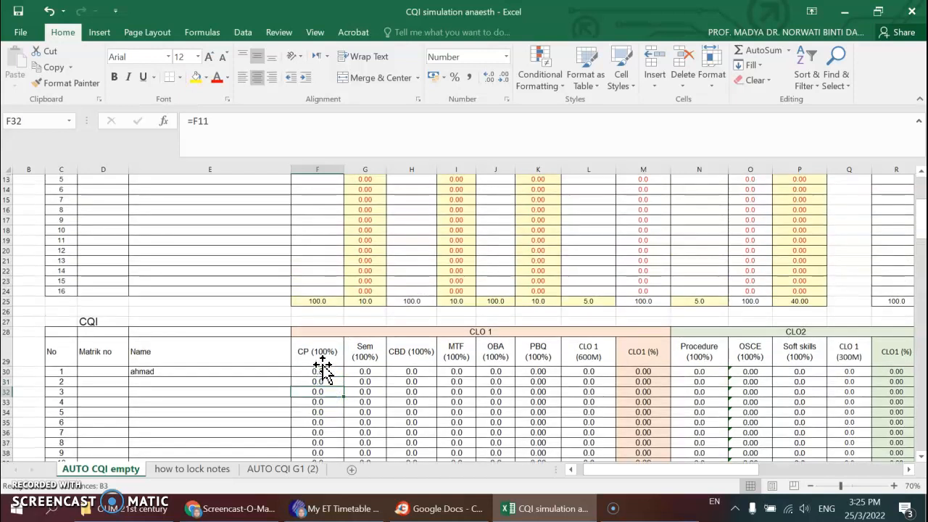
scroll(326, 327, up, 4)
- Enter 67 as the first student's case presentation mark in F9 and check the first student's row in the CQI table
click(328, 265)
scroll(330, 290, down, 1)
scroll(330, 290, down, 5)
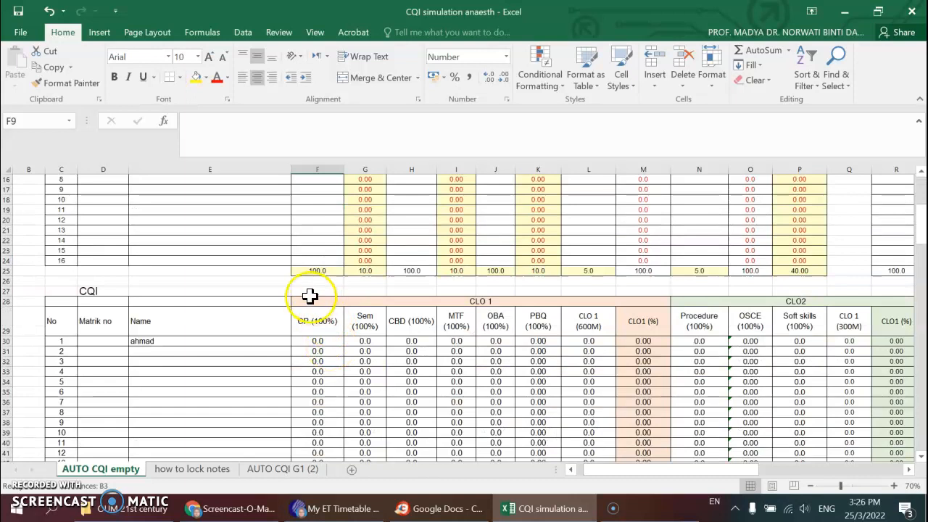
scroll(307, 294, up, 3)
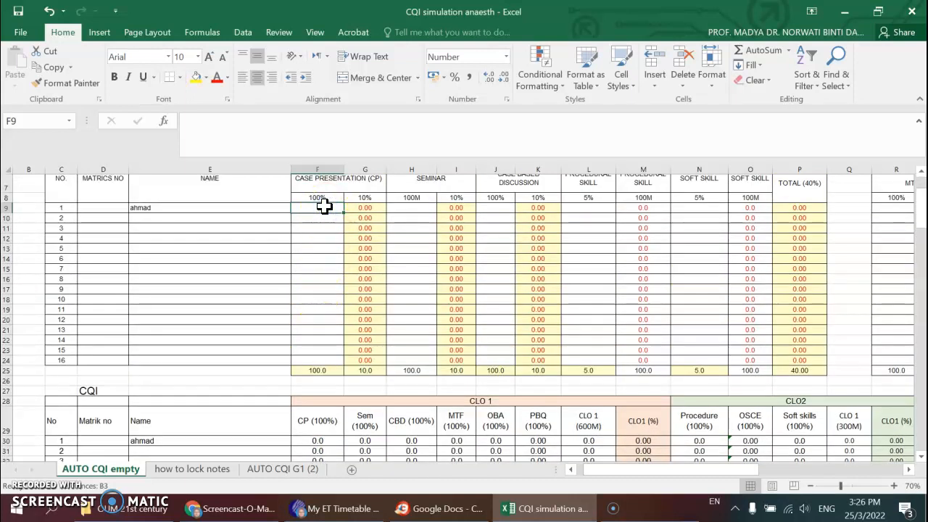
text(67)
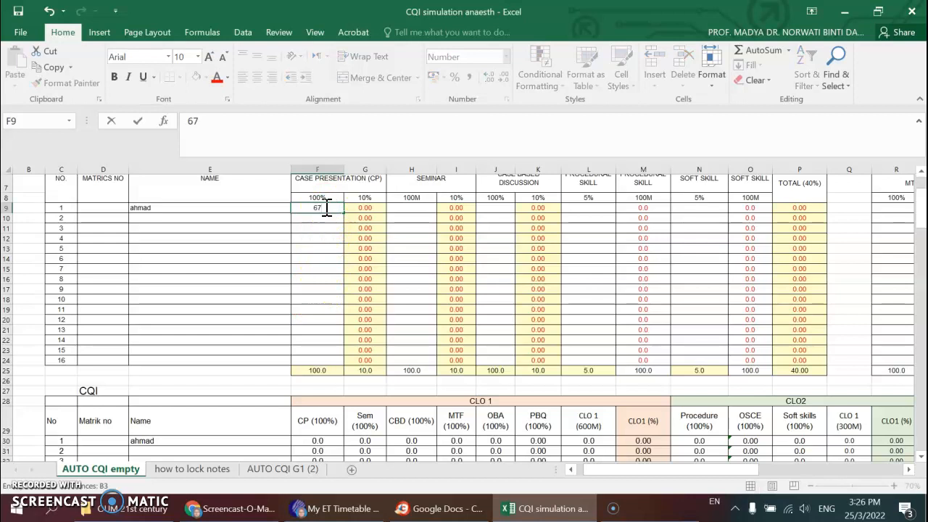
scroll(319, 236, down, 2)
click(226, 247)
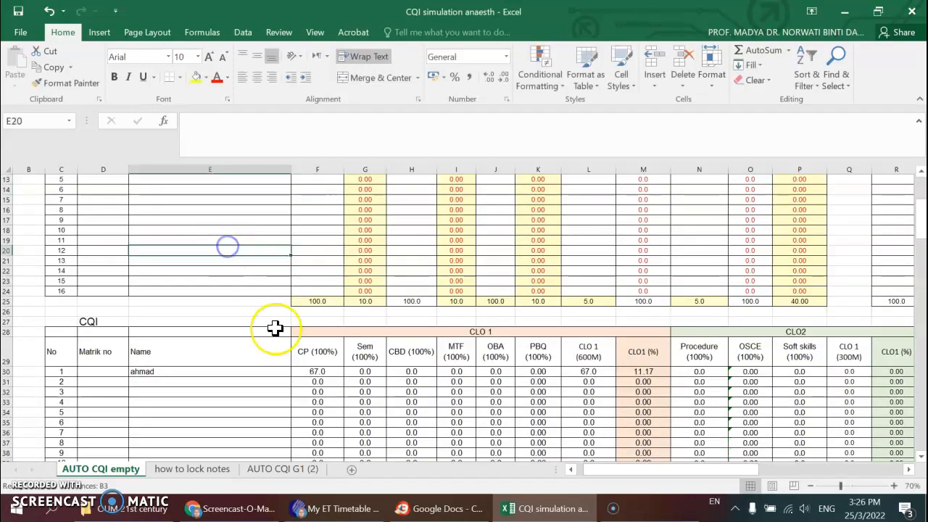
scroll(300, 352, up, 2)
click(172, 219)
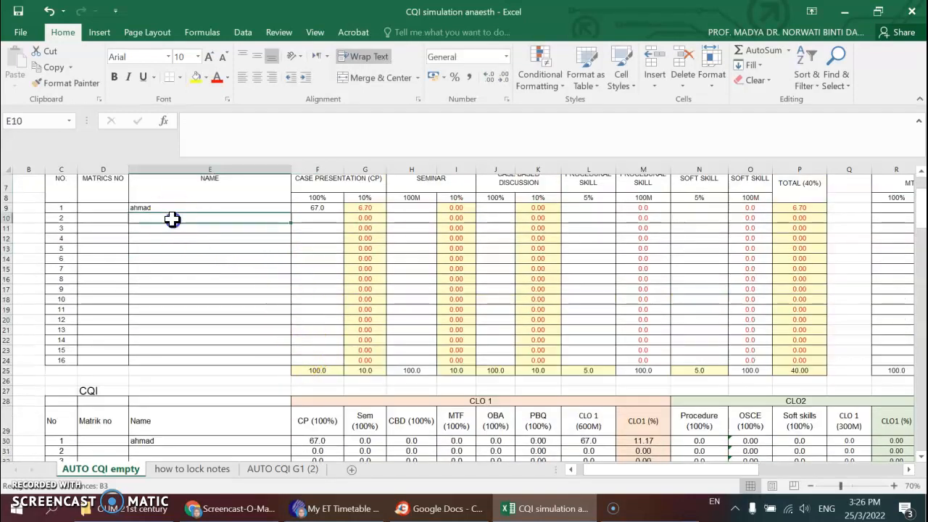
- Enter sample names for the second and third students in E10 and E11
text(siti)
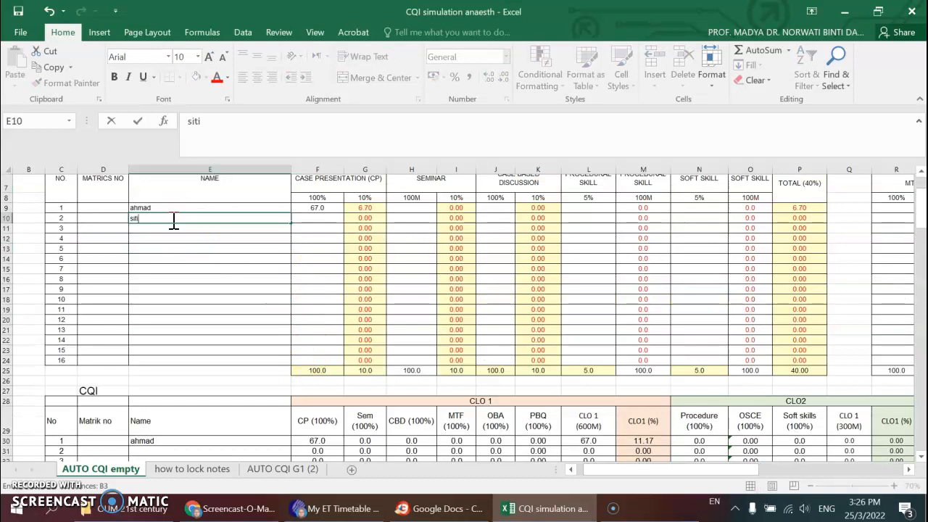
click(178, 230)
text(a)
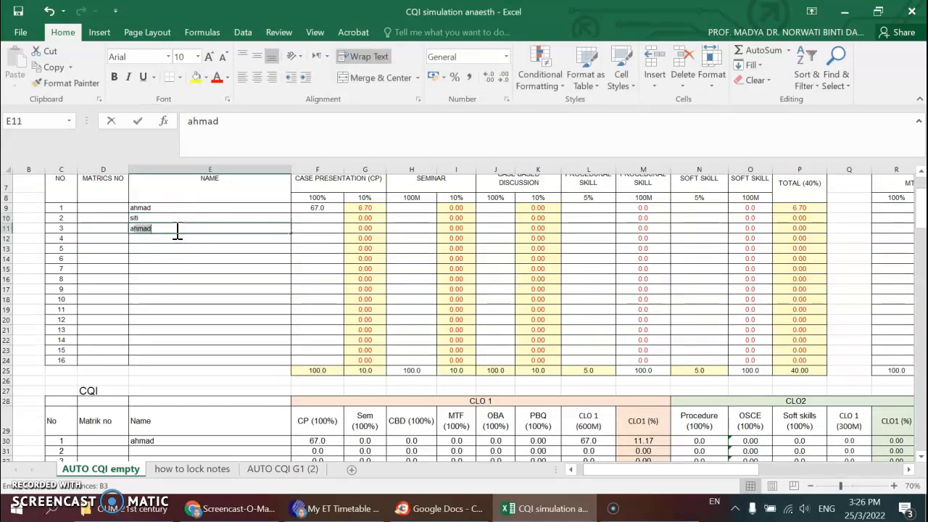
text(k)
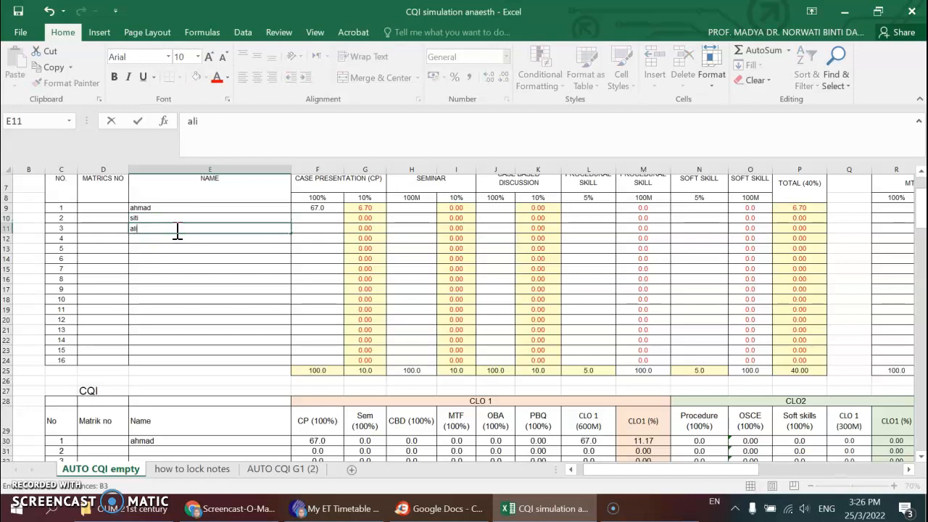
- Enter case presentation marks 80 and 46 in F10 and F11 and check them in the CQI table
click(332, 216)
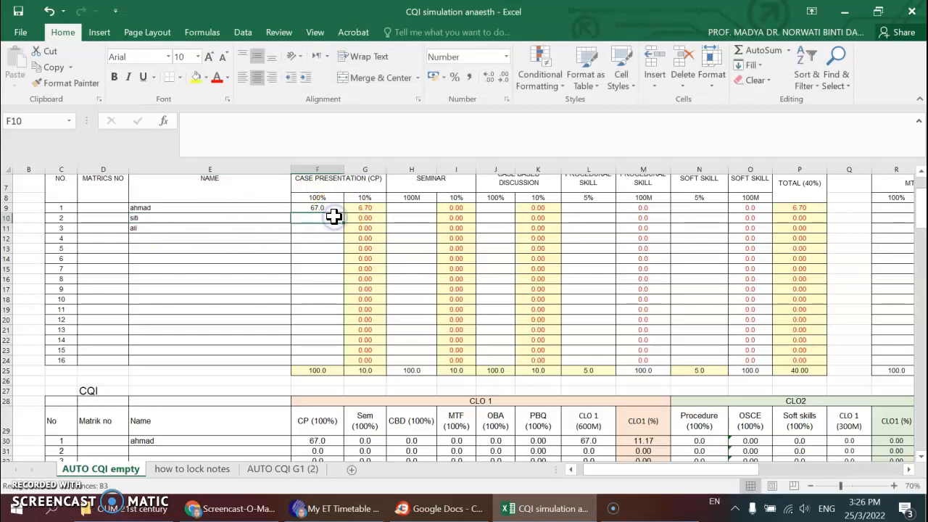
text(80)
key(Return)
text(46)
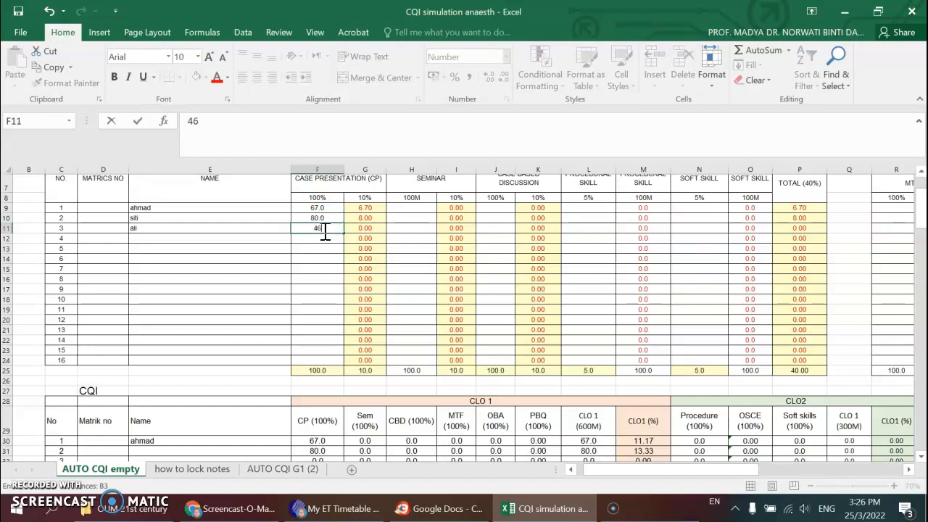
scroll(326, 231, down, 1)
click(324, 231)
scroll(324, 231, down, 4)
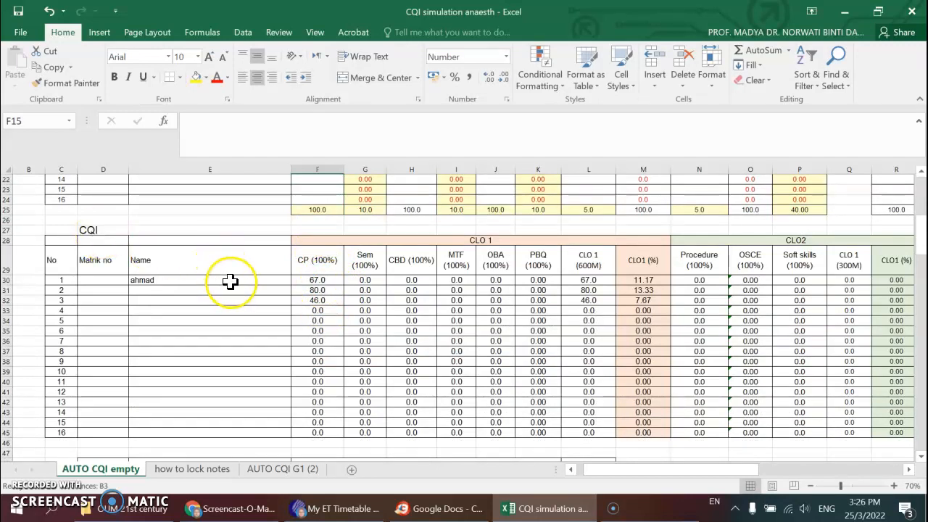
- Enter seminar marks 78, 45 and 87 in H9:H11 and check the Sem (100%) column of the CQI table
scroll(356, 275, up, 6)
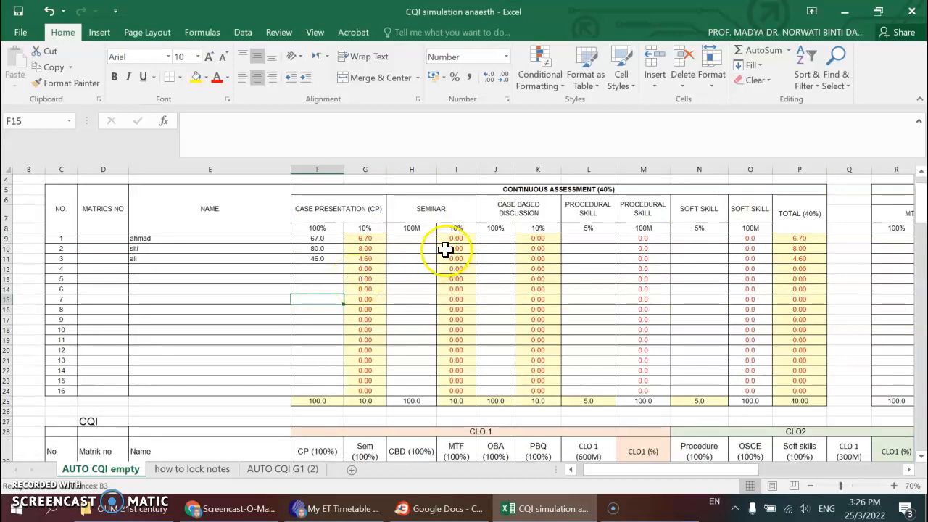
click(418, 240)
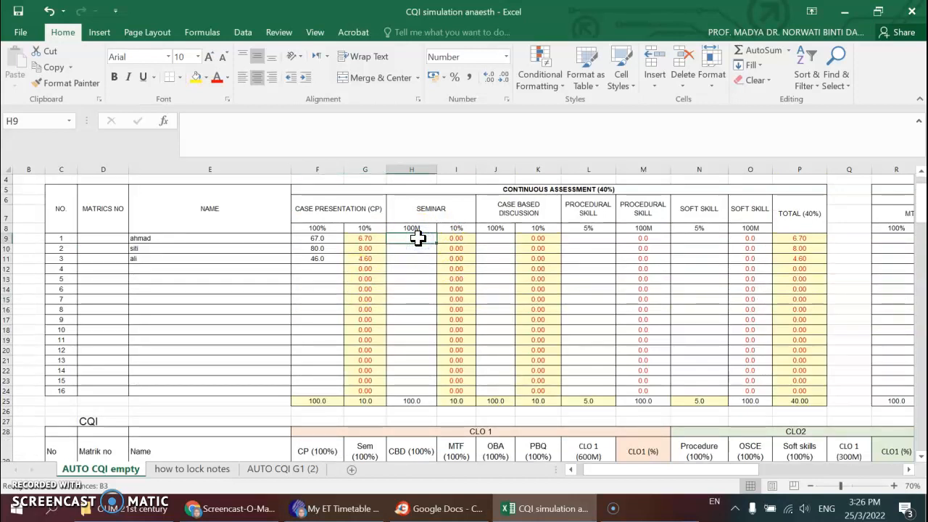
text(7)
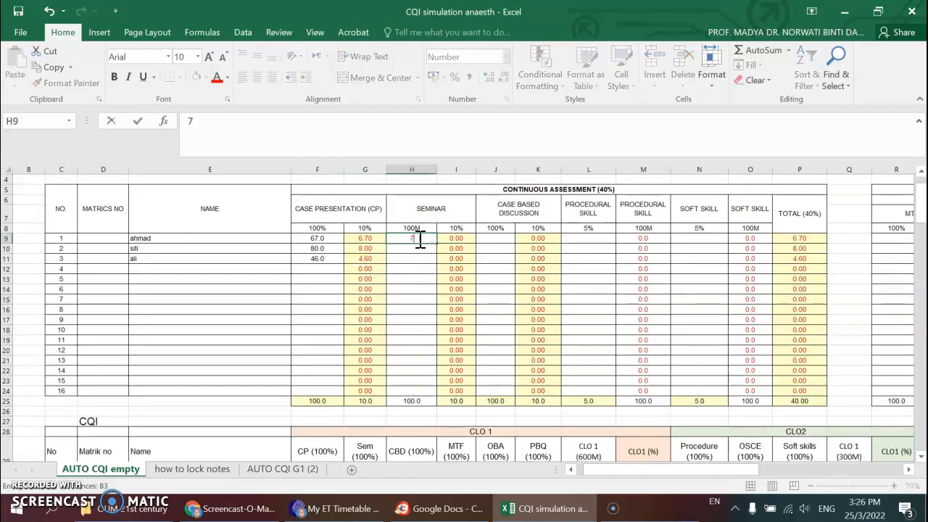
text(8)
key(Return)
text(45)
key(Return)
text(8)
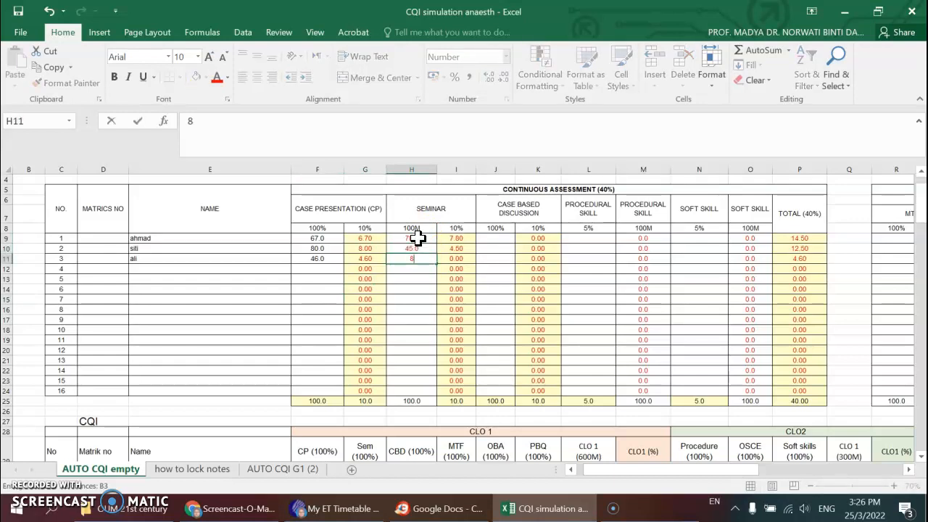
text(7)
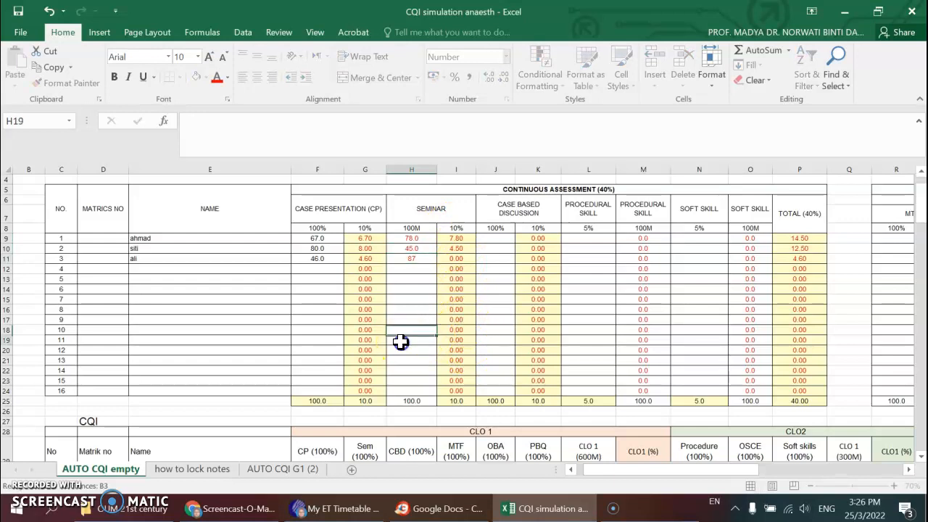
click(401, 341)
scroll(410, 387, down, 5)
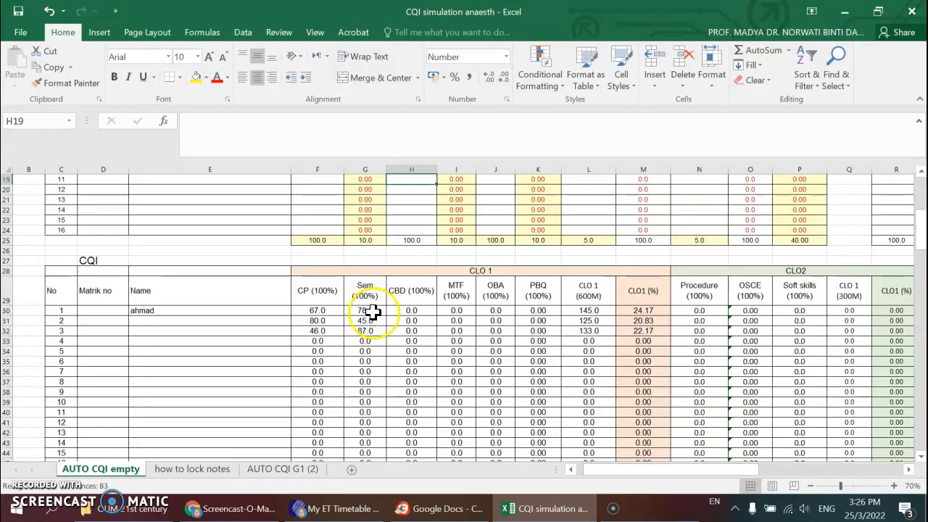
- Enter case based discussion marks 23, 56 and 67 for the three students in J9:J11
scroll(387, 316, up, 2)
scroll(388, 315, up, 4)
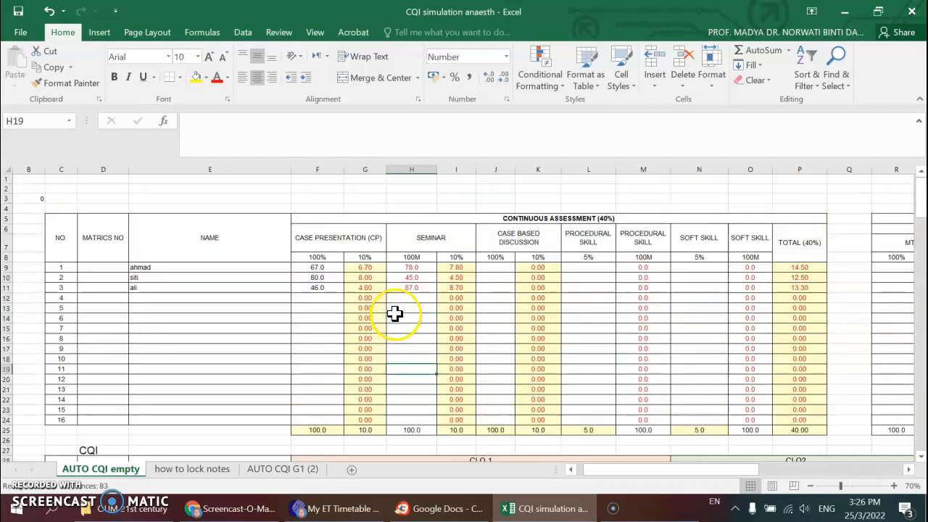
click(495, 267)
text(23)
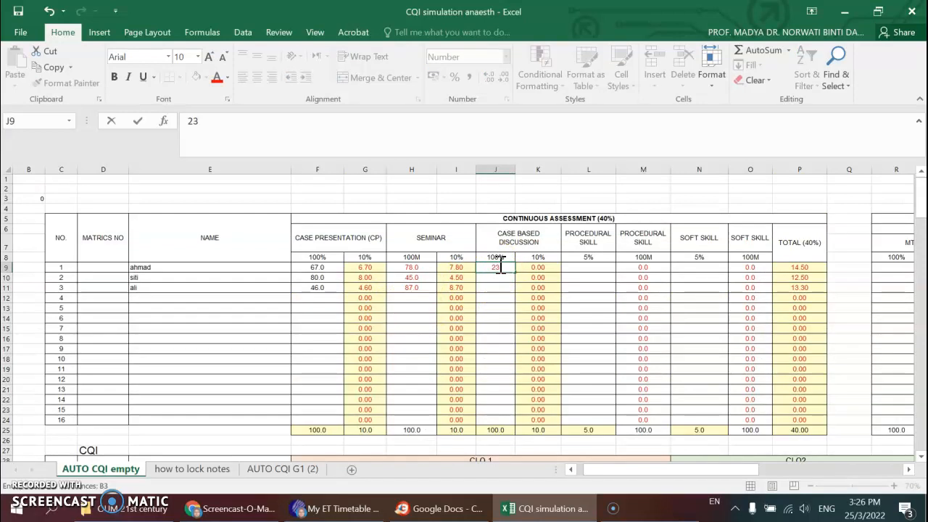
key(Return)
text(56)
key(Return)
text(67.0)
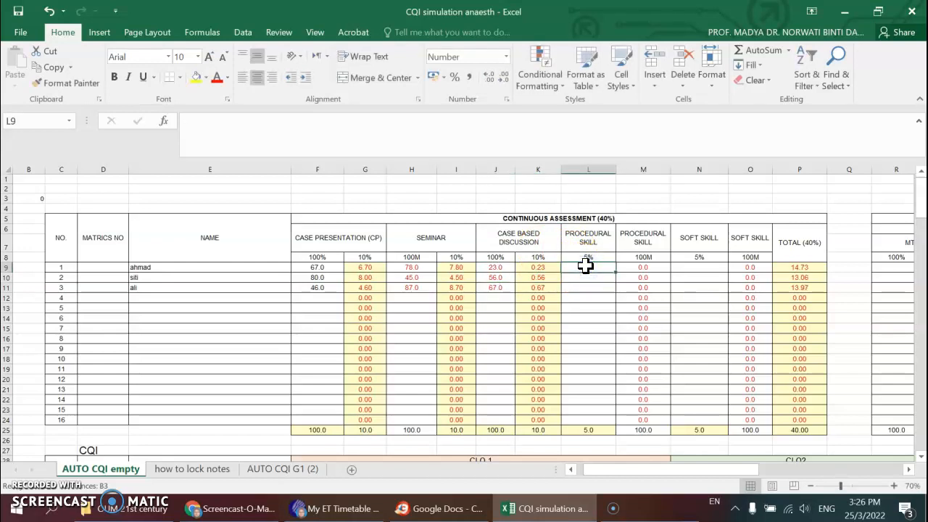
- Enter procedural skill marks 45, 56 and 67 for the three students in L9:L11
text(45)
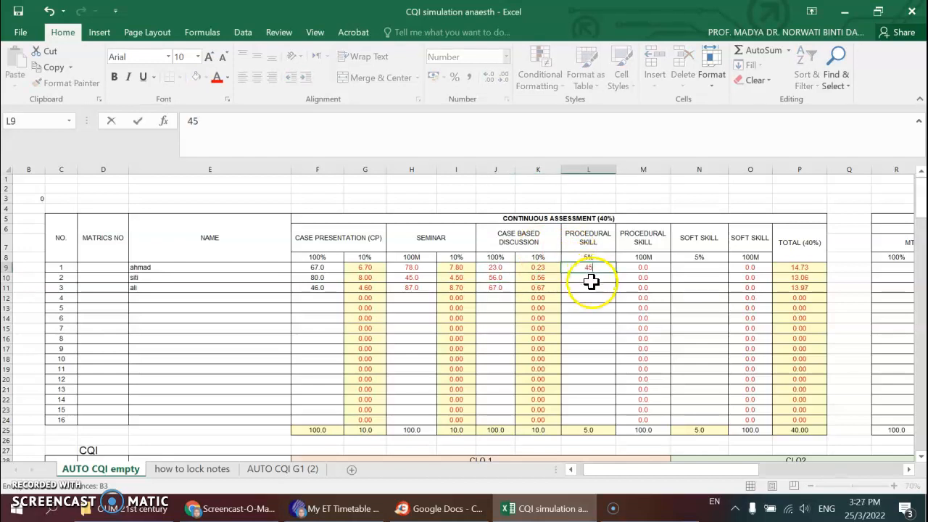
click(591, 282)
text(56)
click(591, 290)
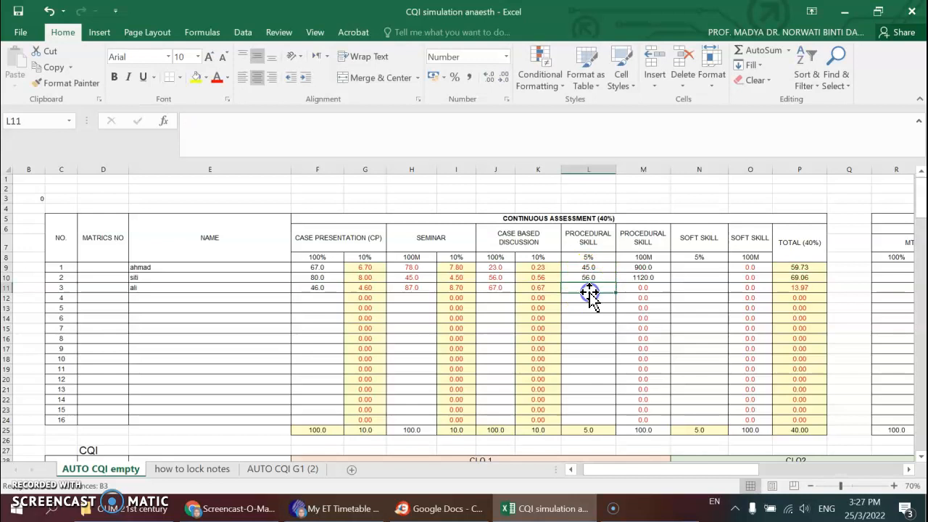
text(67)
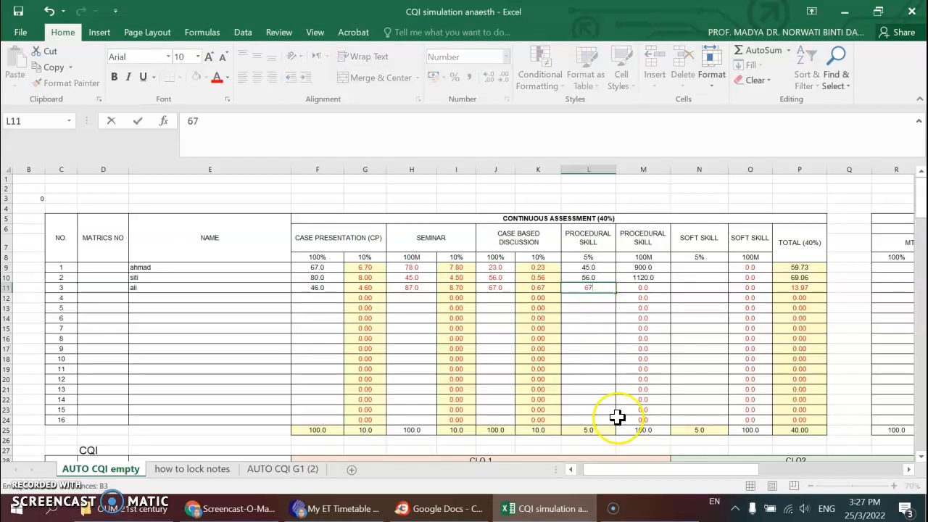
click(590, 318)
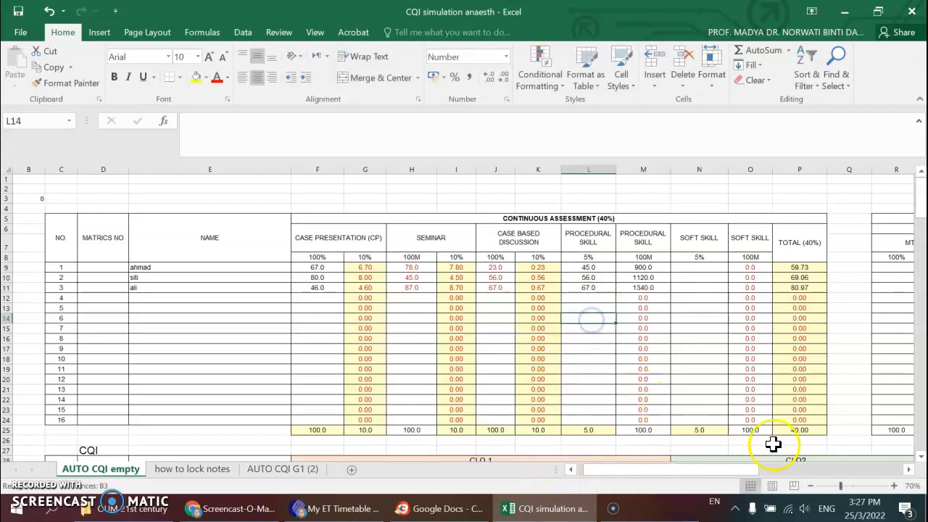
- Enter soft skill marks 55, 66 and 77 in N9, N10 and N12
drag(750, 472, 772, 472)
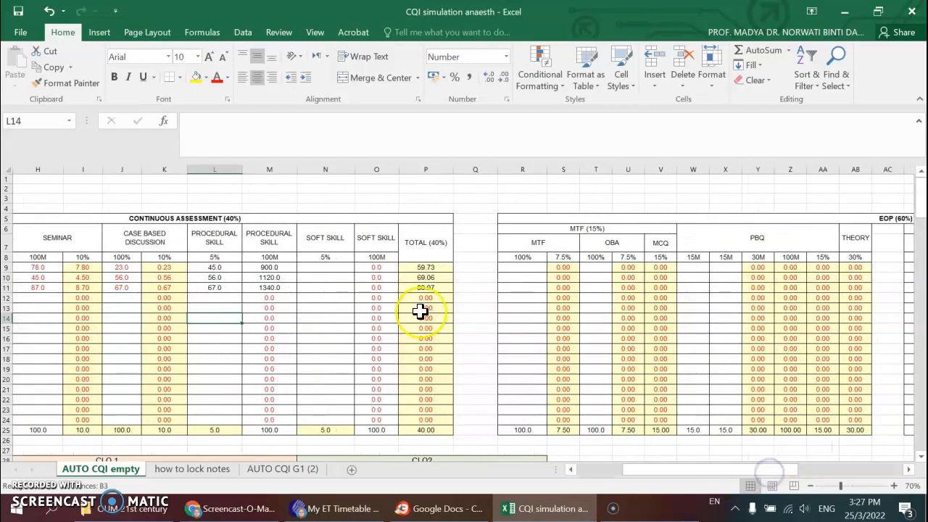
click(330, 267)
text(55)
key(Return)
text(66)
click(328, 295)
text(77)
- Enter MTF marks 78, 87 and 90 for the three students in R9:R11
click(522, 267)
text(7)
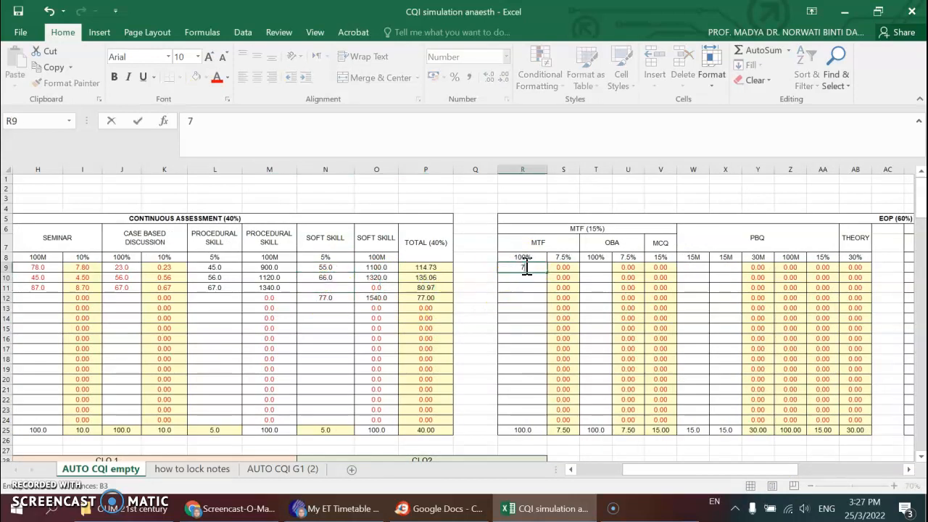
text(8)
click(524, 280)
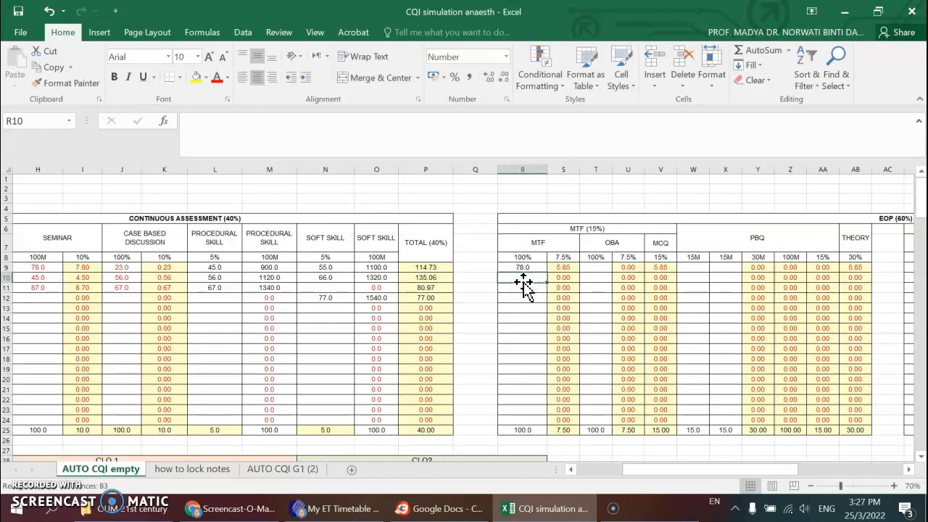
text(87)
click(526, 288)
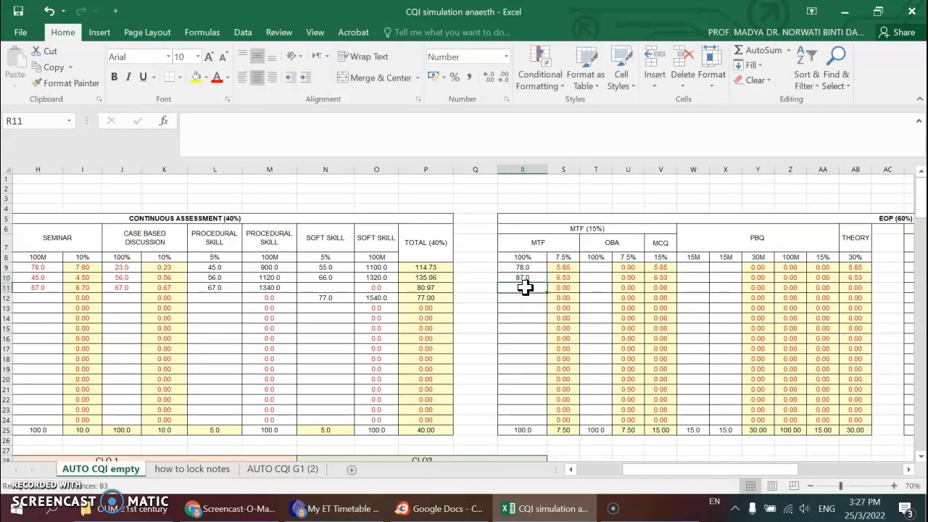
text(90)
- Enter OBA marks 67, 45 and 56 in T9:T11 and clear the misplaced 56 from T12
click(599, 266)
text(67)
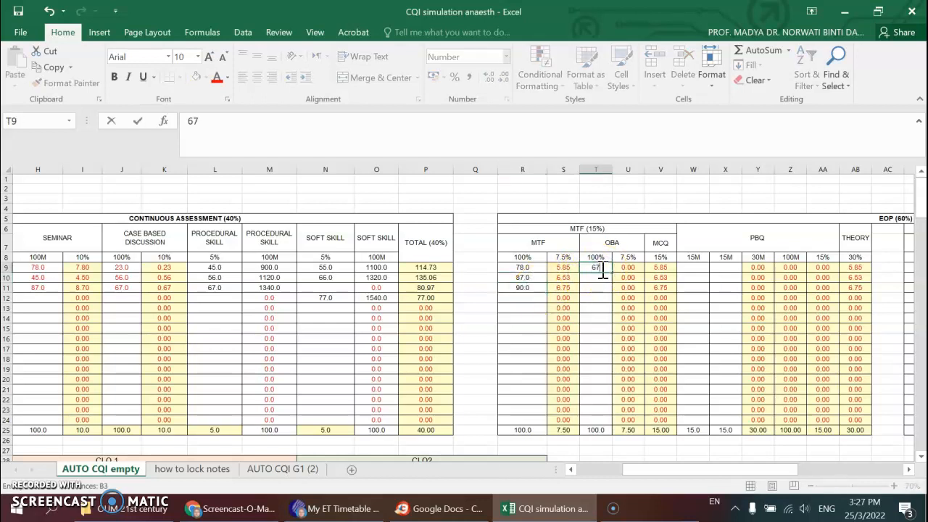
click(588, 283)
text(45)
click(591, 297)
text(56)
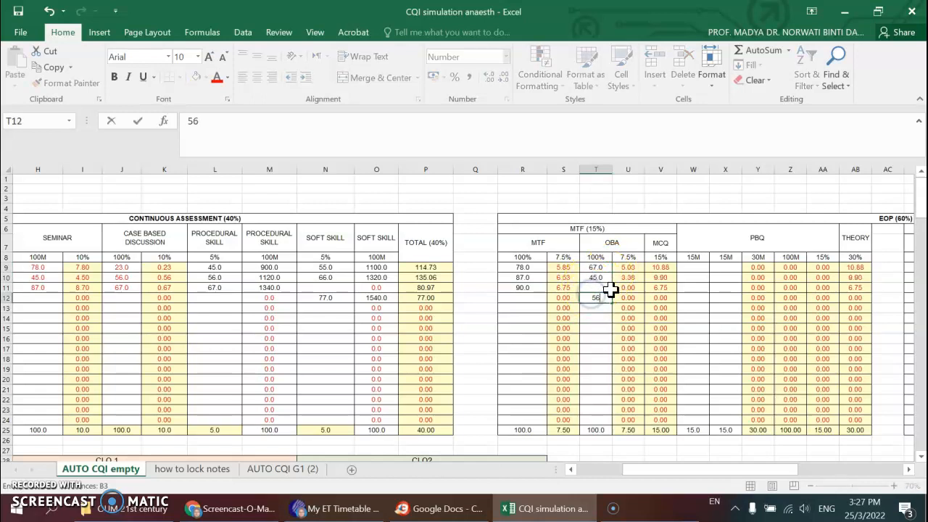
click(604, 288)
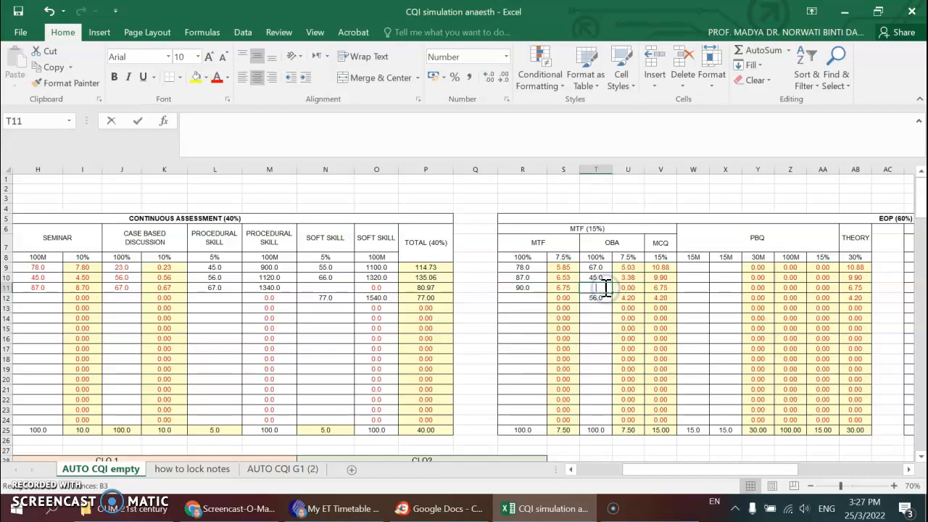
text(56)
click(600, 298)
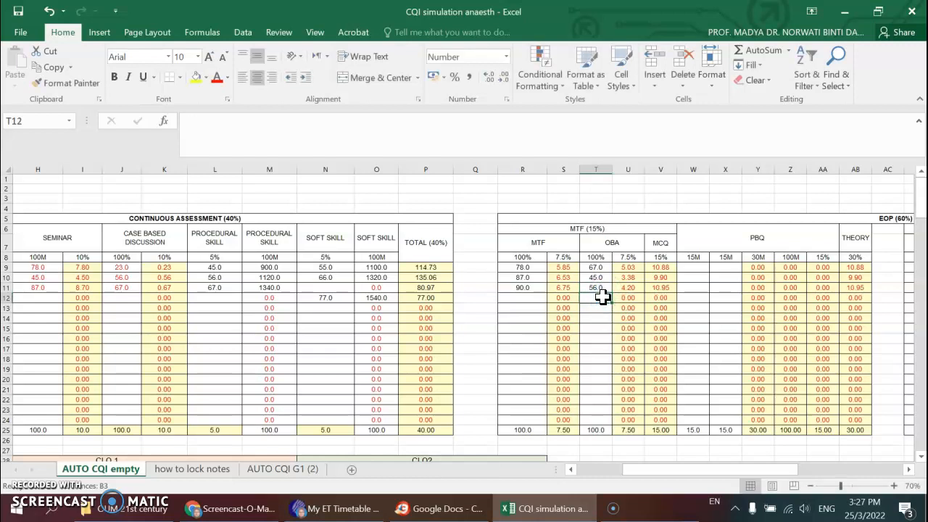
click(695, 269)
text(5)
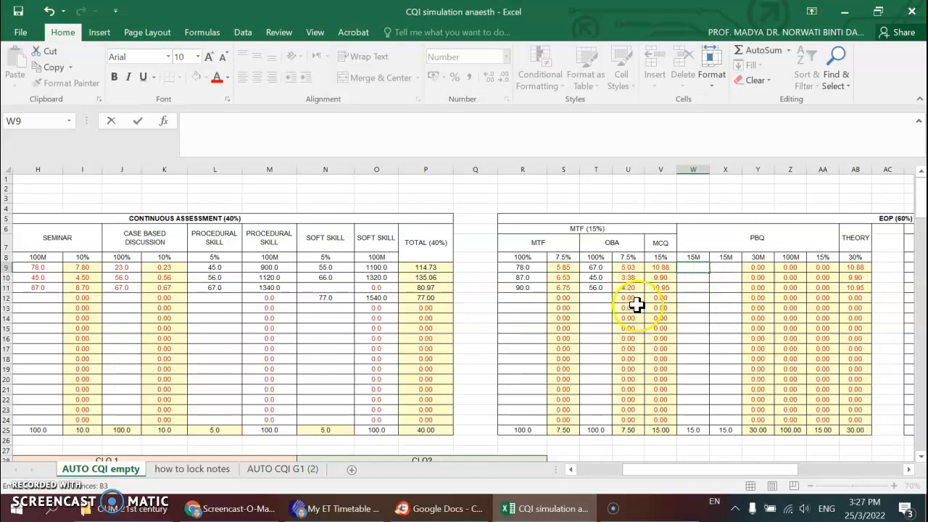
click(595, 271)
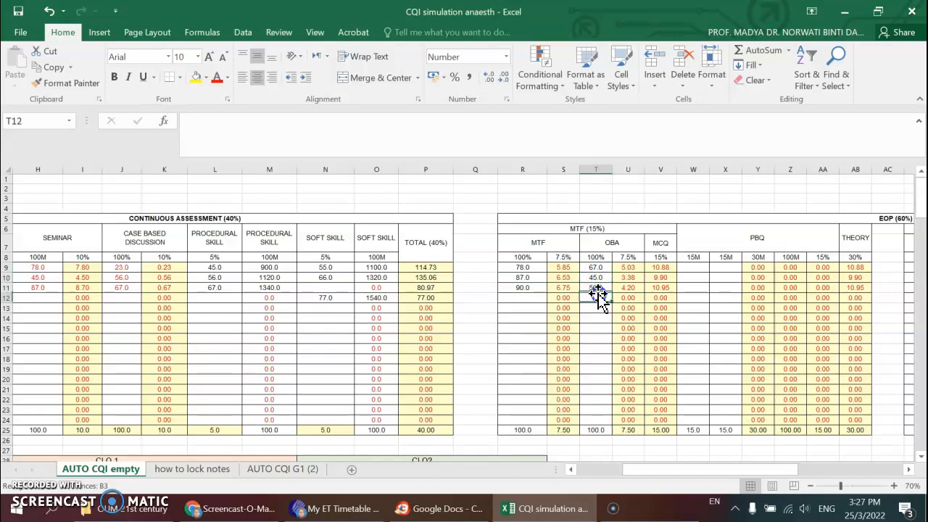
- Enter the first student's PBQ marks as 7 in W9 and 8 in X9
drag(754, 469, 788, 468)
click(473, 268)
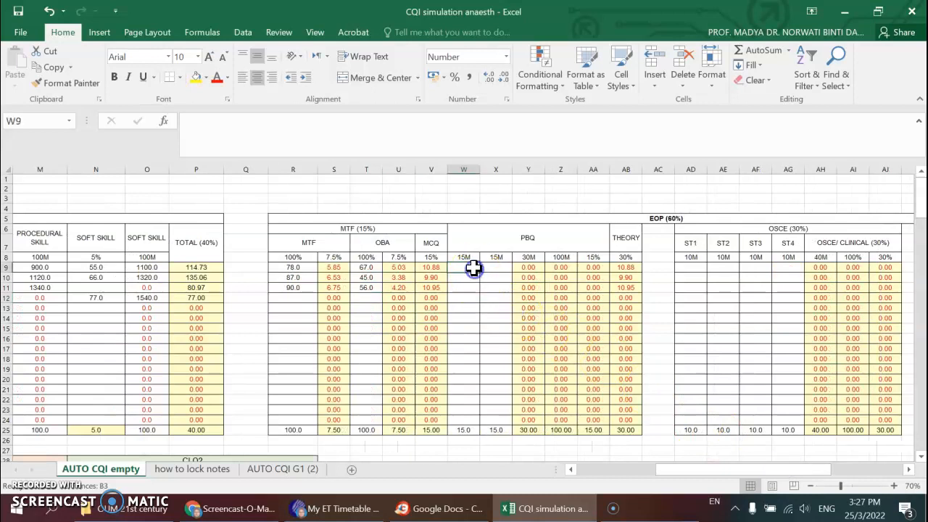
text(7)
key(Tab)
text(8)
click(716, 349)
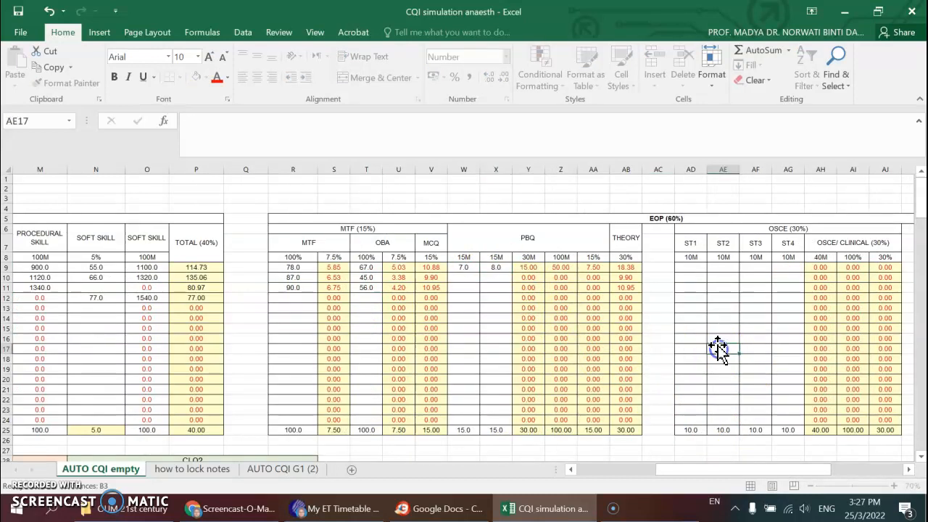
- Enter the first student's OSCE station marks 8, 5, 9 and 4 in AD9:AG9 and select AD9:AG10
click(690, 266)
text(8)
click(713, 267)
text(5)
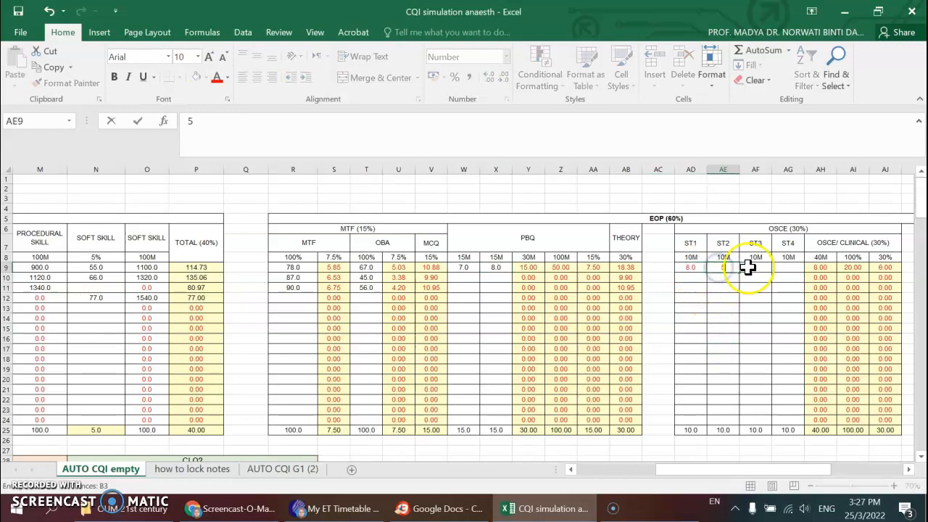
click(756, 268)
text(78)
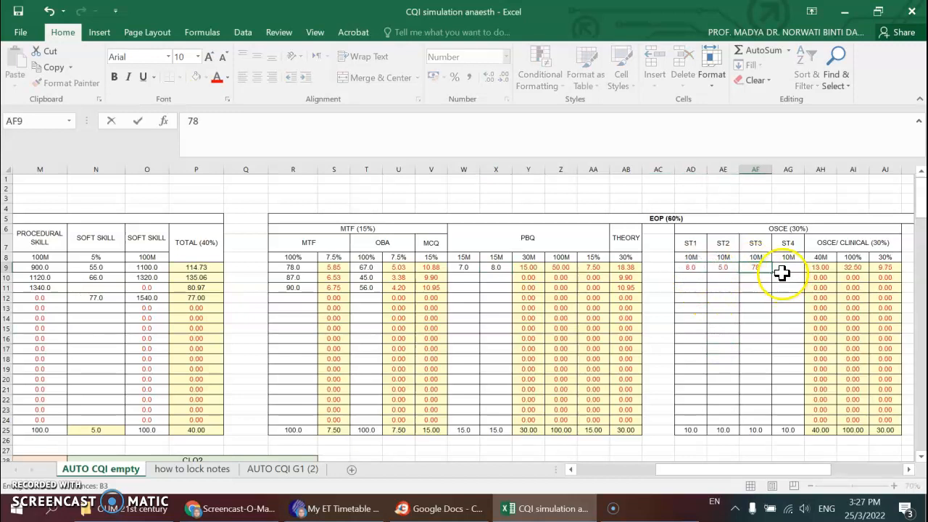
click(782, 268)
click(756, 269)
text(9)
click(785, 269)
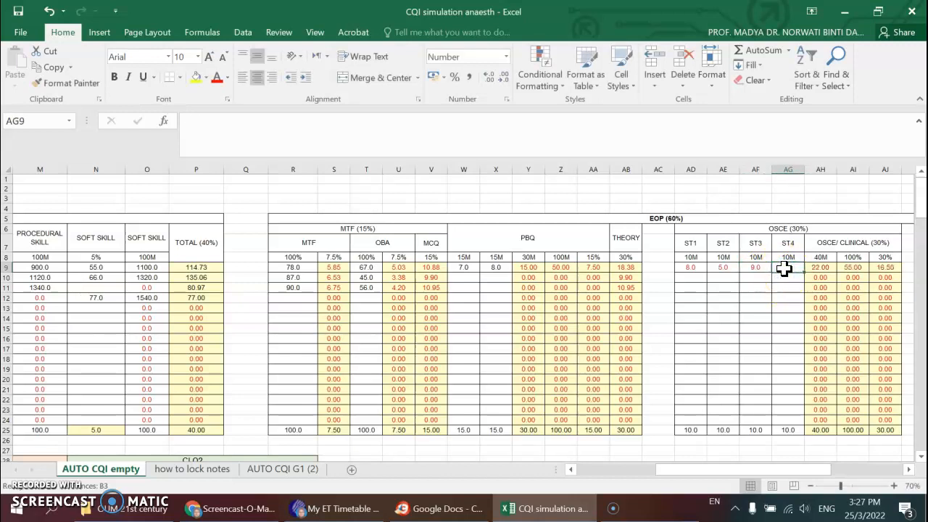
text(4)
drag(690, 267, 777, 274)
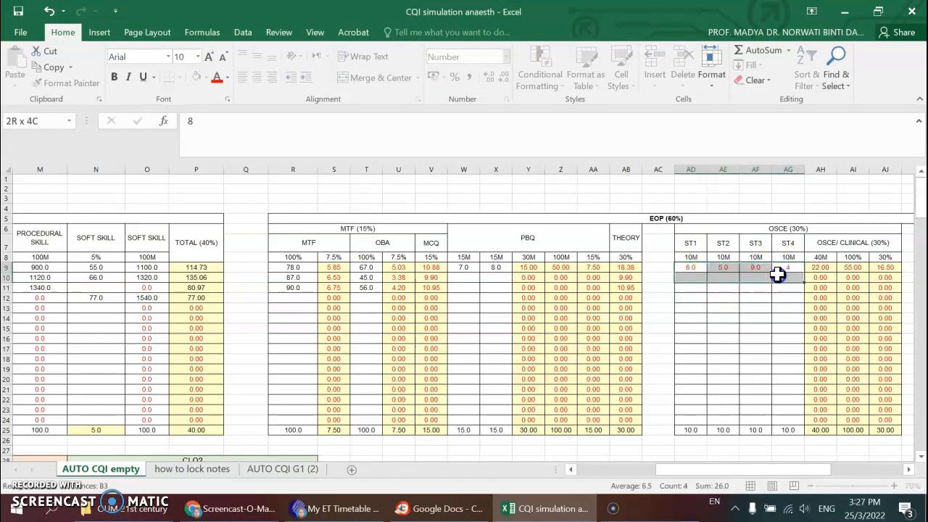
- Enter the second student's OSCE station marks 3, 4, 5 and 6 in AD10:AG10
click(700, 280)
text(3)
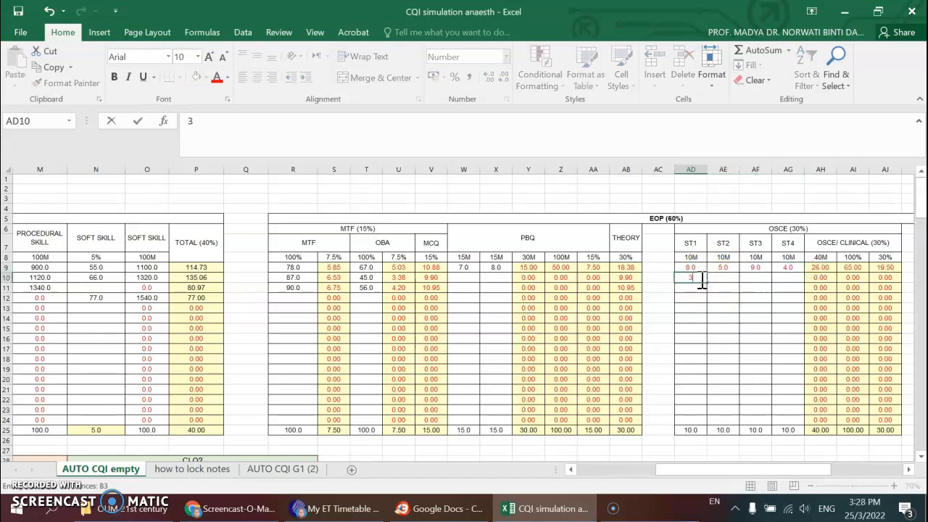
click(722, 278)
text(4)
click(758, 280)
text(5)
click(783, 281)
text(6)
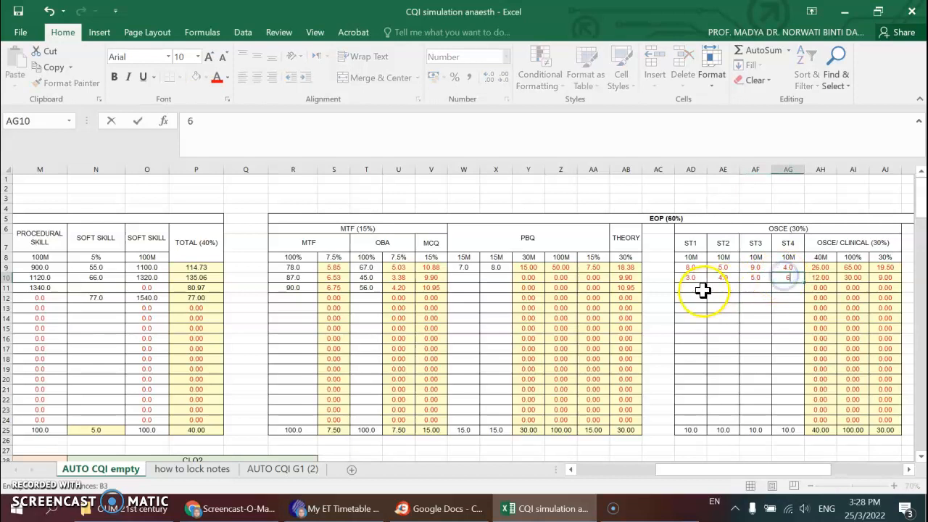
- Enter the third student's OSCE station marks 5, 6, 7 and 9 in AD11:AG11
click(698, 288)
text(5)
click(723, 287)
text(6)
click(757, 289)
text(7)
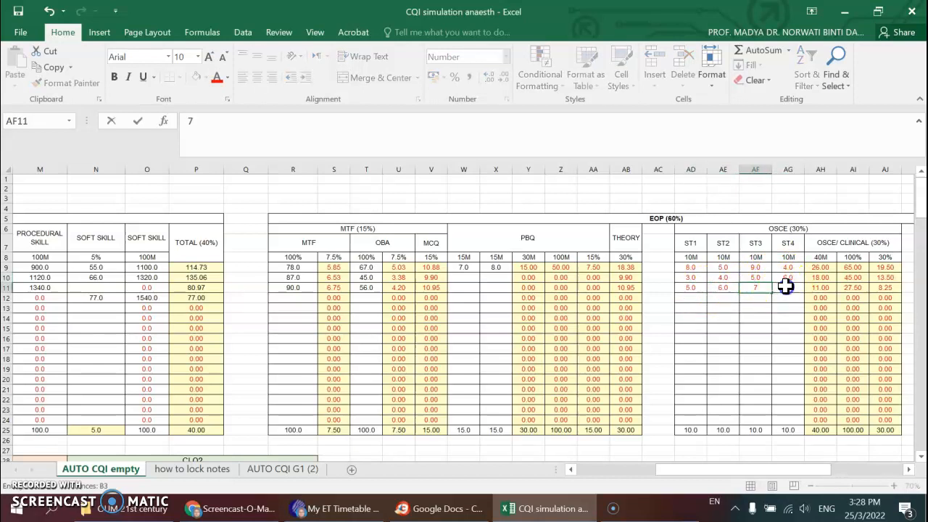
click(786, 288)
text(9)
- Enter PBQ marks 6 and 7 in W10:X10 for the second student and 8 and 9 in W11:X11 for the third
click(467, 280)
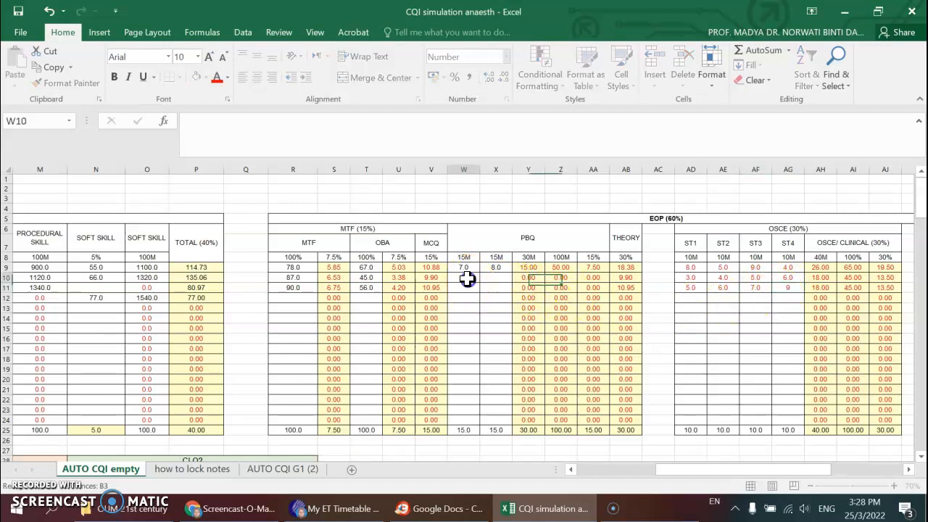
text(6)
click(502, 279)
text(7)
click(473, 289)
text(8)
click(496, 289)
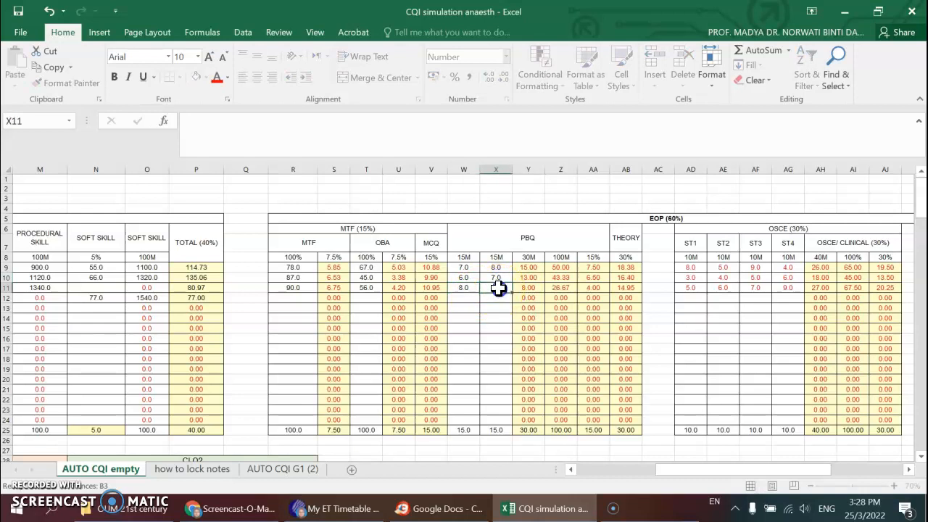
text(9)
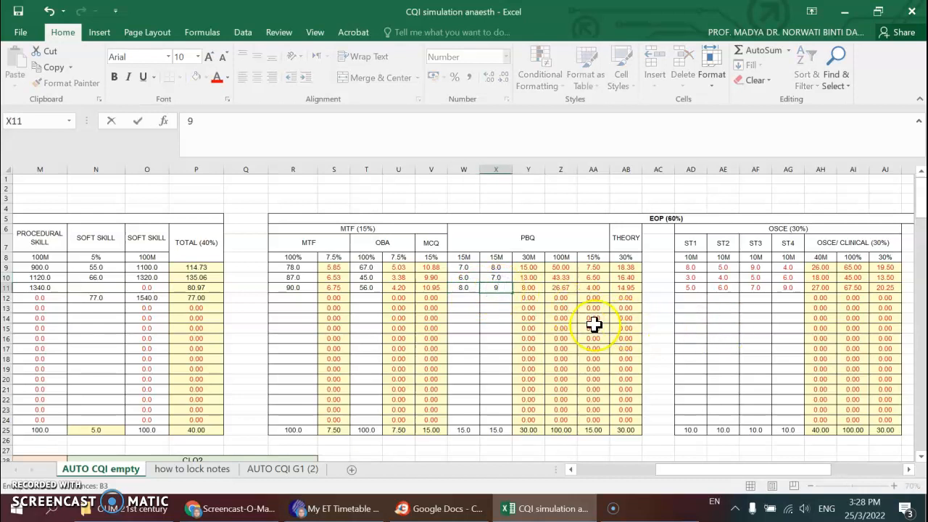
click(725, 328)
- Correct the 5% soft skill marks in N9:N11 to 3, 4 and 5, and clear the misplaced mark from N12
drag(770, 472, 842, 469)
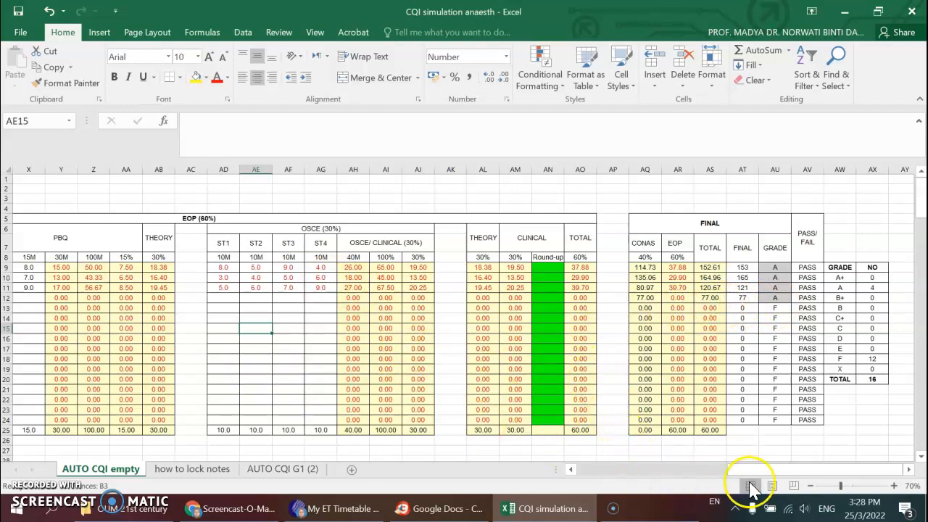
drag(754, 469, 733, 473)
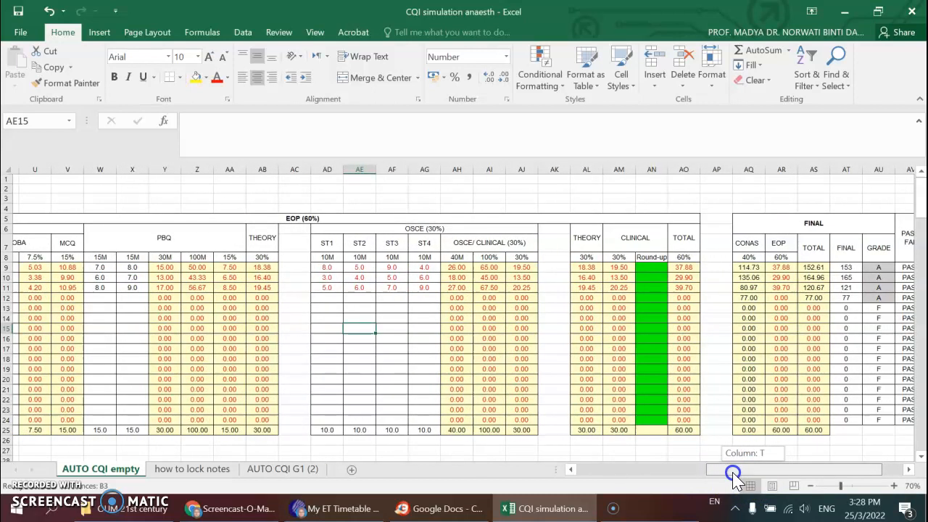
drag(734, 473, 640, 471)
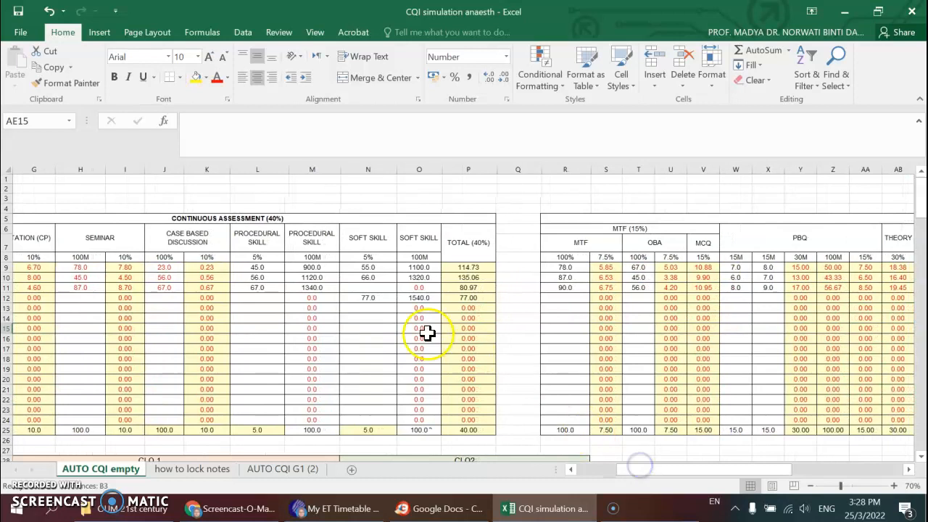
click(372, 268)
text(3)
click(361, 278)
text(4)
text(5)
click(369, 297)
key(Delete)
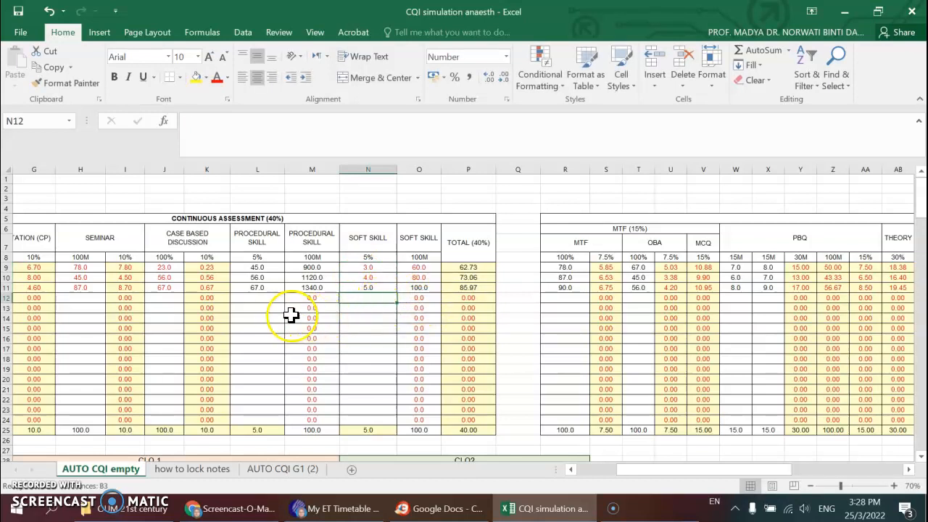
- Correct the 5% procedural skill marks in L9:L11 to 4, 5 and 6
click(267, 268)
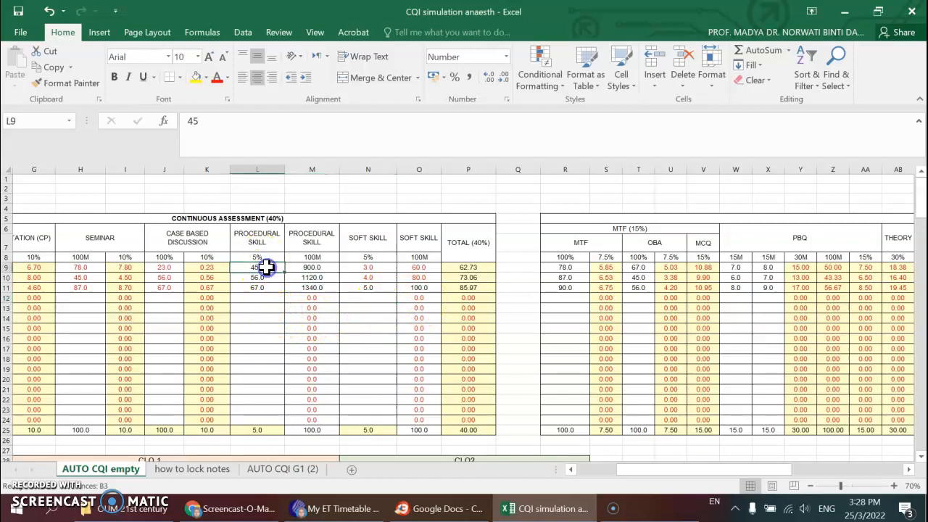
text(4)
key(Return)
text(5)
key(Return)
text(6)
click(274, 321)
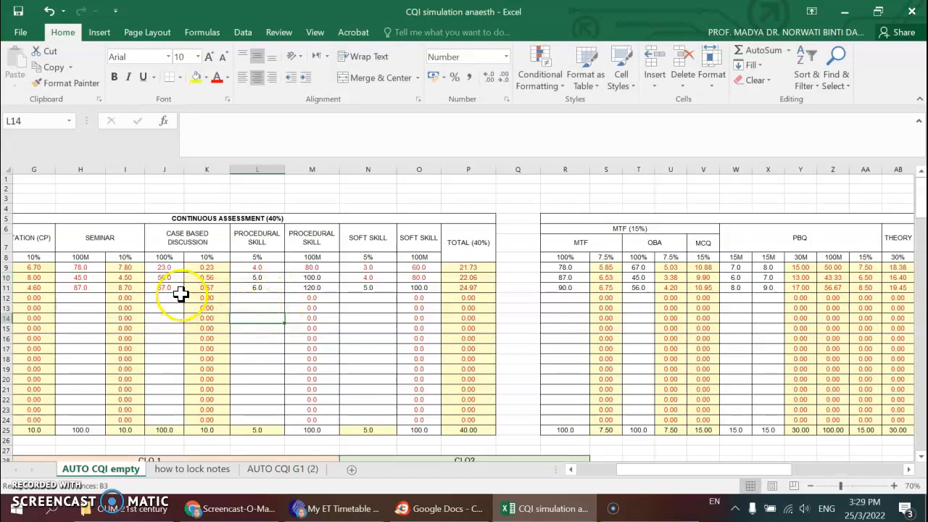
- Examine how the three students' assessment marks carry over into the CLO 1 and CLO2 tables
drag(644, 472, 623, 472)
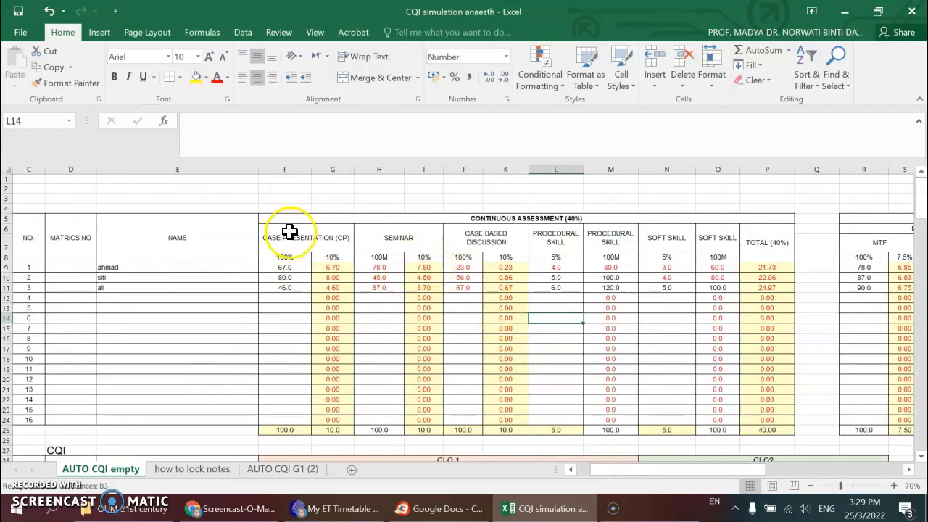
drag(617, 472, 602, 479)
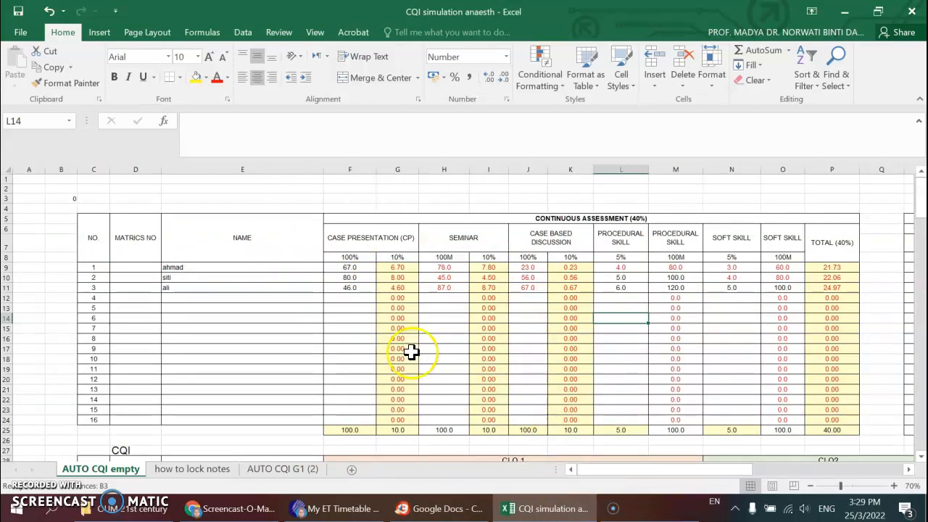
scroll(406, 335, down, 7)
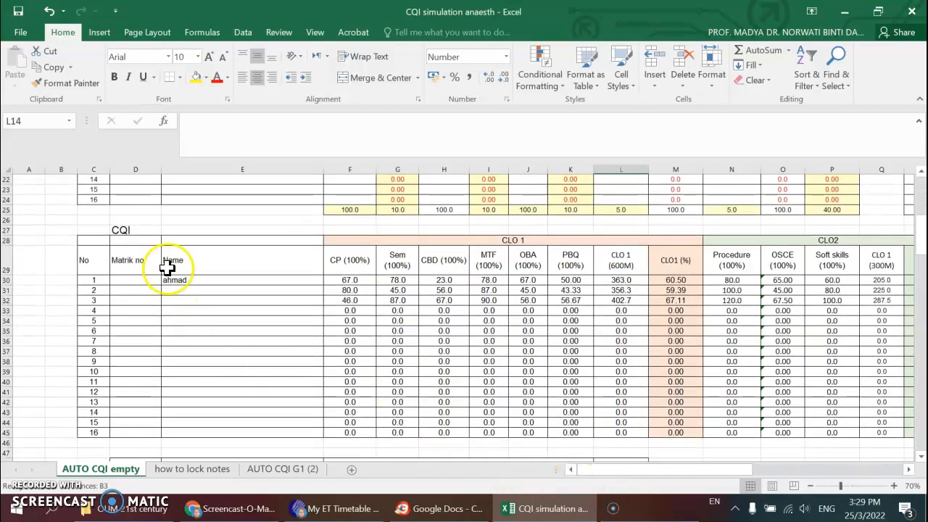
click(671, 470)
mouse_move(671, 473)
mouse_down()
mouse_move(684, 481)
mouse_move(675, 481)
mouse_up()
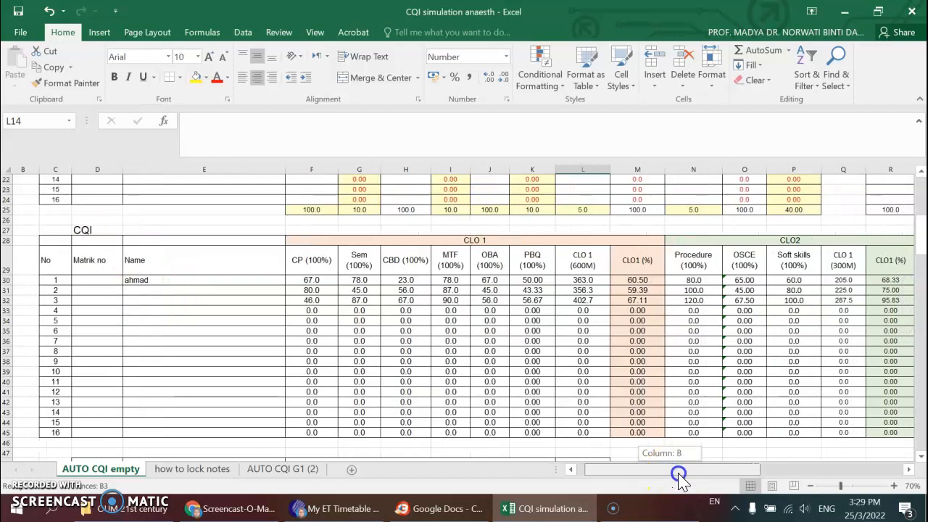
scroll(207, 330, up, 3)
scroll(207, 330, up, 3)
scroll(207, 328, down, 4)
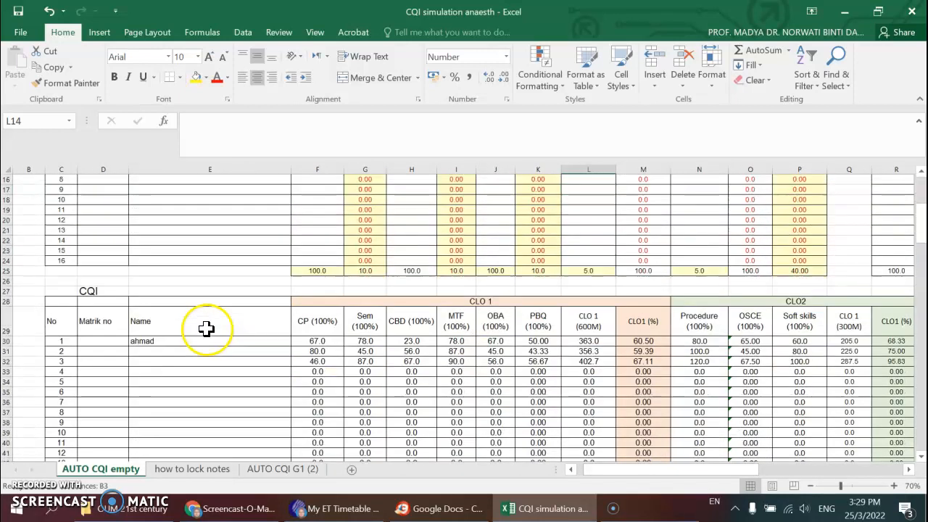
- Enter the second and third students' names in E31 and E32 of the CQI table
click(183, 353)
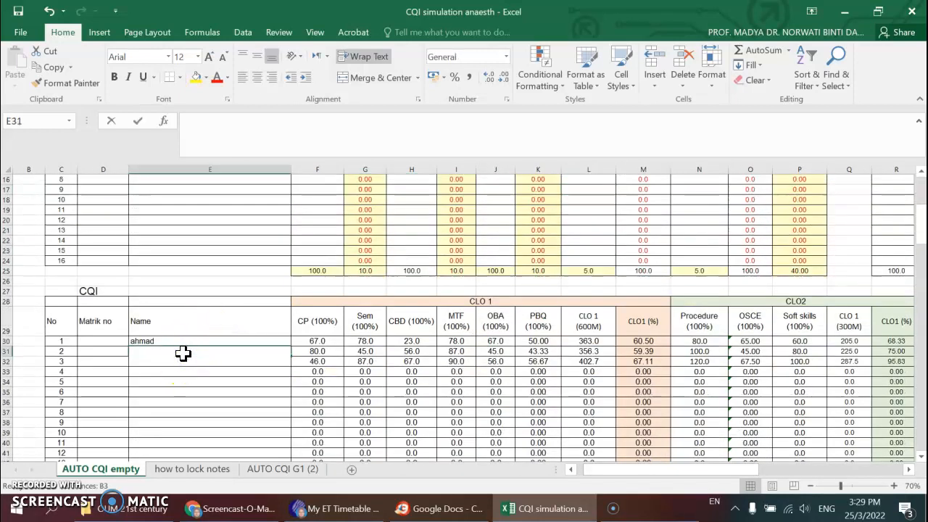
text(siti)
key(Return)
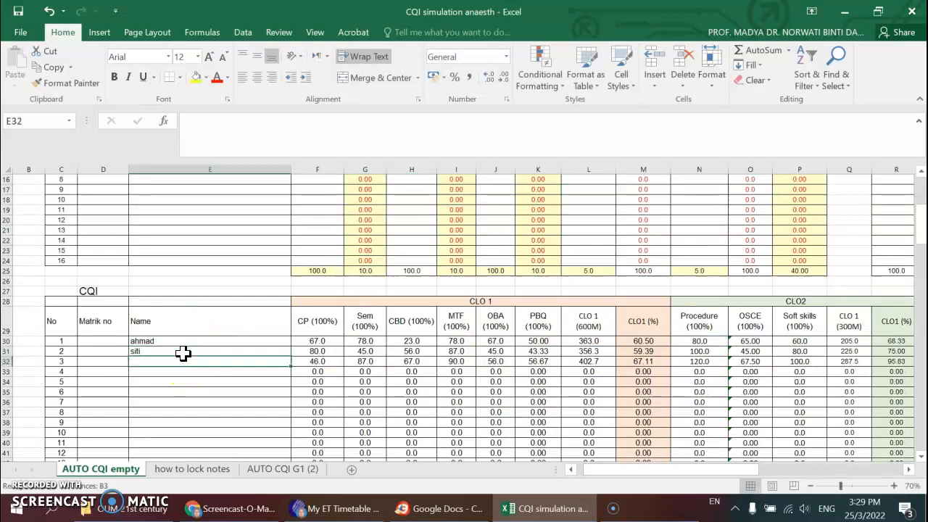
text(ali)
click(164, 412)
- Compare the CQI table with the continuous assessment marks and inspect the percentage formulas in M32, R30 and R31
drag(663, 470, 681, 473)
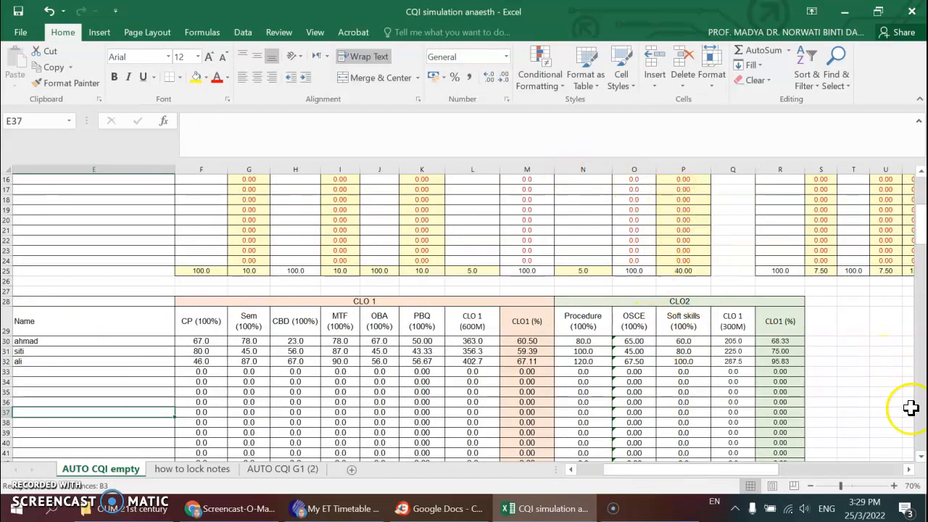
drag(767, 471, 776, 473)
scroll(556, 218, up, 5)
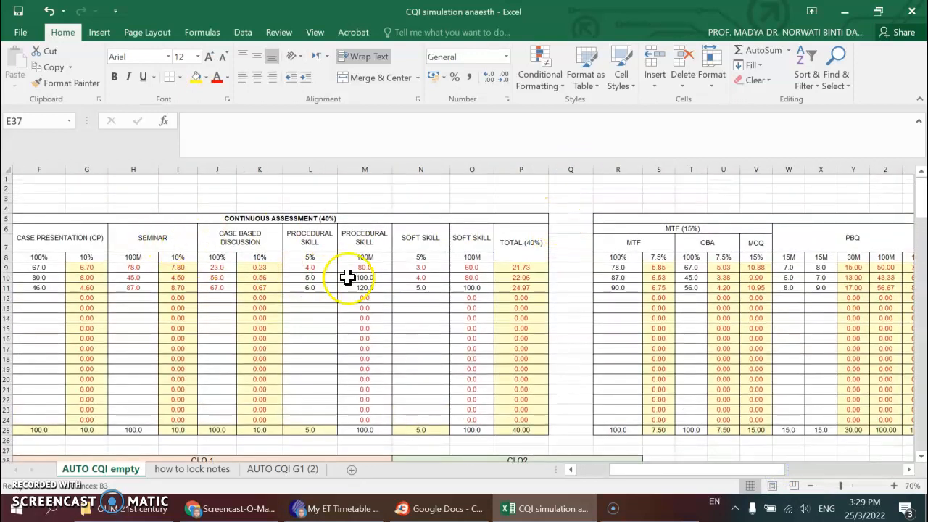
drag(736, 479, 648, 464)
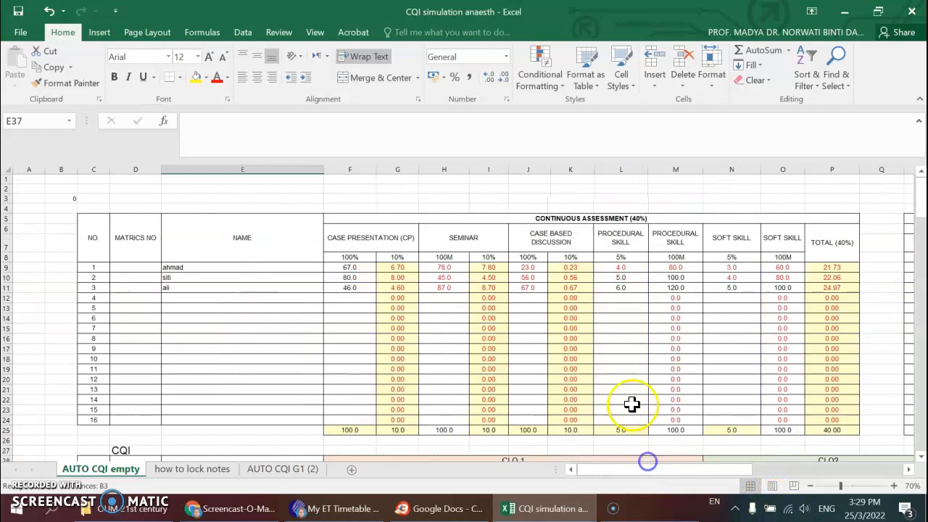
scroll(618, 384, down, 3)
scroll(618, 384, down, 5)
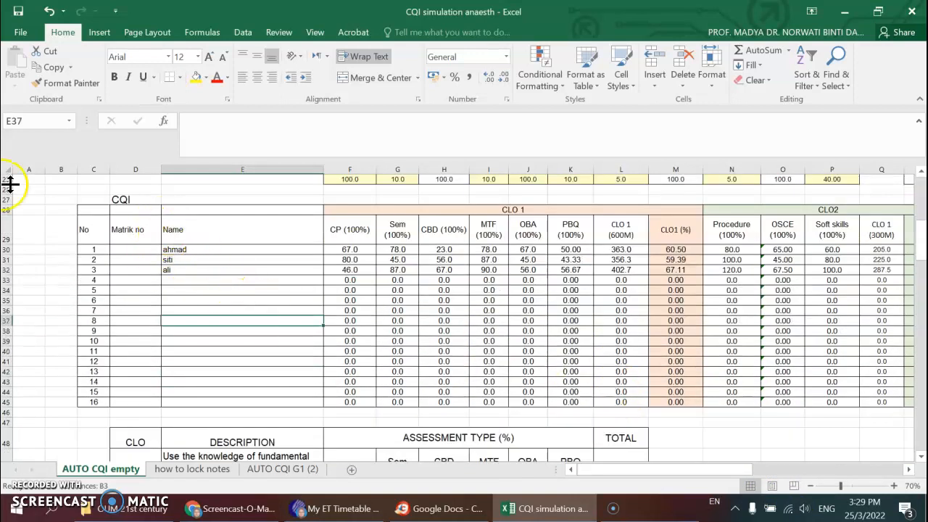
mouse_move(671, 470)
mouse_down()
mouse_move(697, 472)
mouse_move(689, 472)
mouse_up()
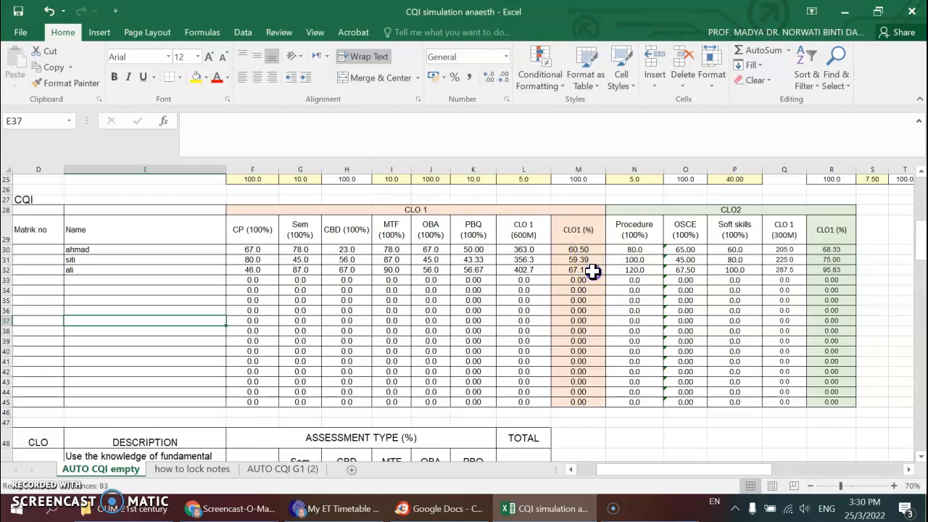
click(593, 271)
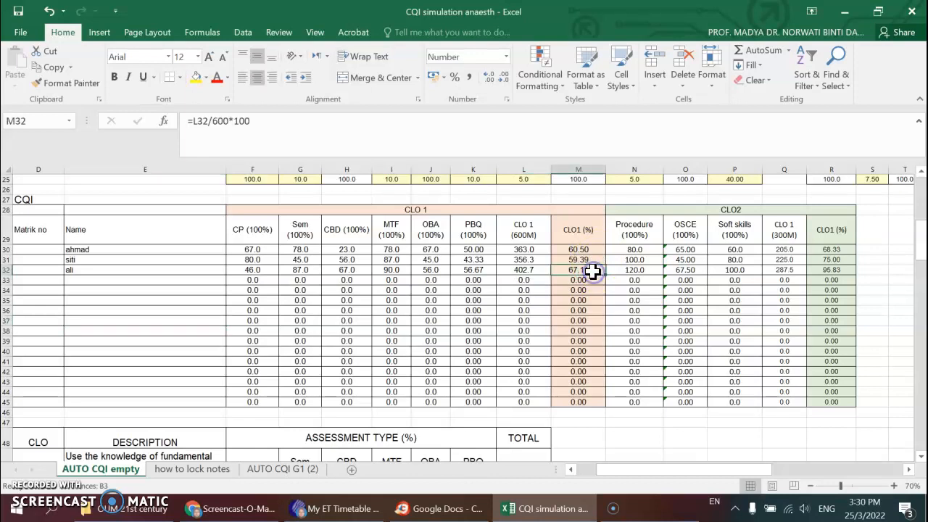
click(832, 249)
click(841, 260)
drag(740, 470, 718, 470)
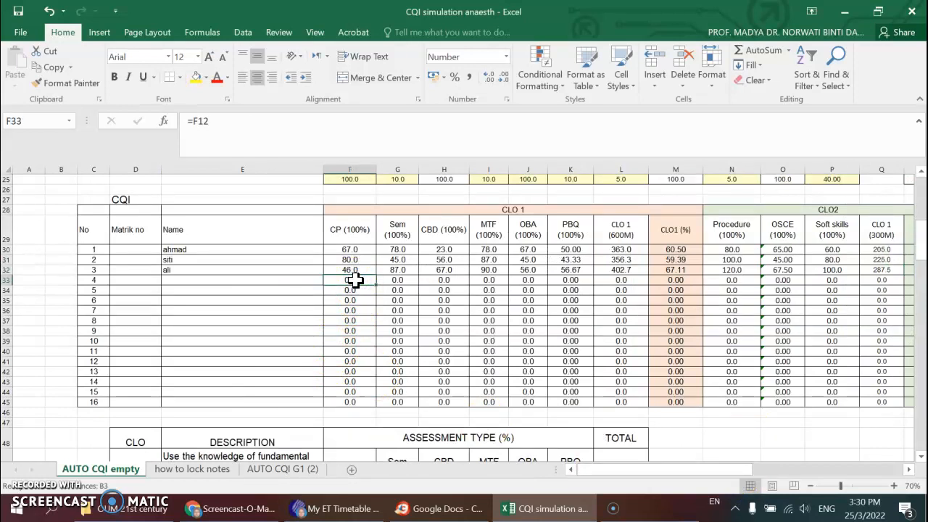
- Enter the fourth student's name in E33 of the CQI table
click(244, 281)
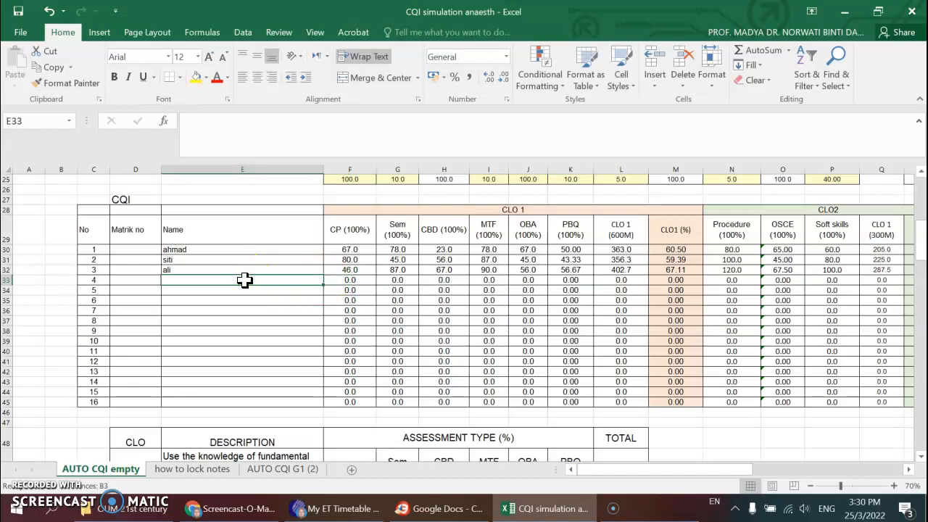
text(ina)
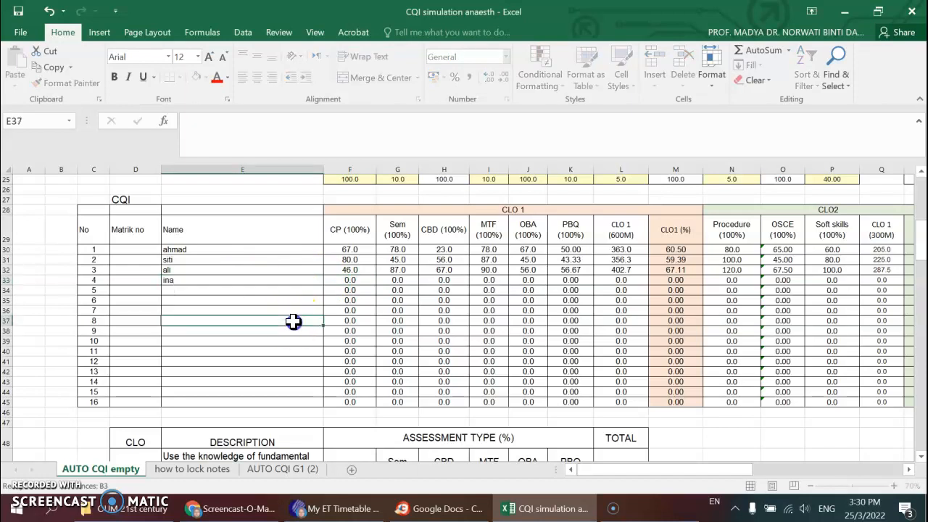
- Try to replace the formula in F33 with a reference to E12 combined with the fourth student's name
click(356, 282)
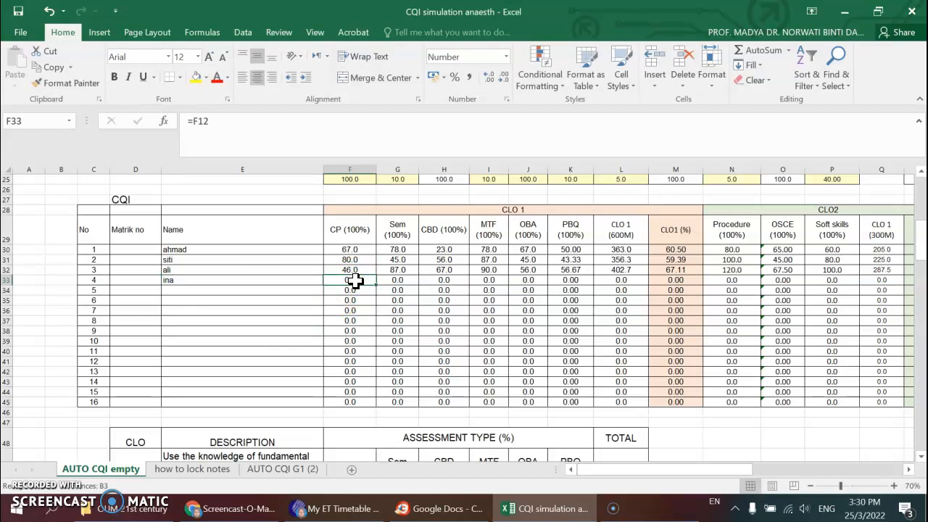
text(=)
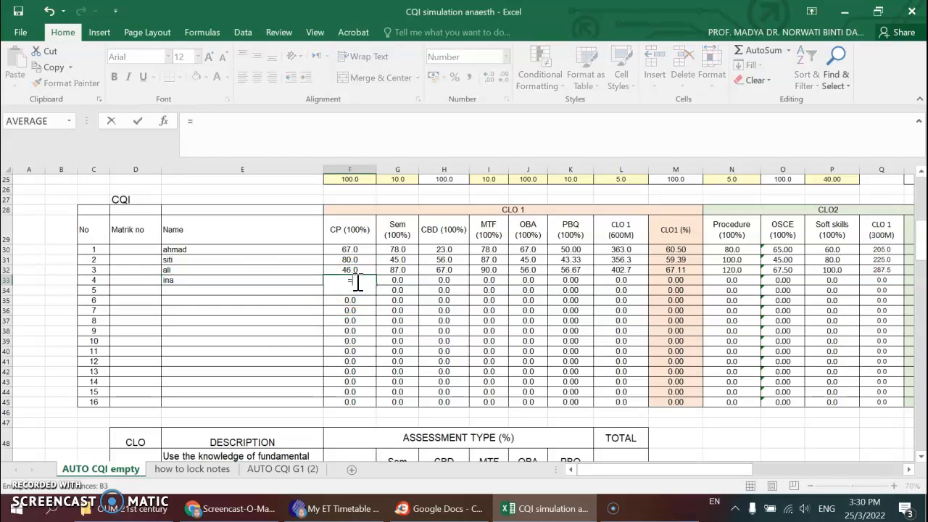
scroll(356, 280, up, 7)
click(251, 270)
text(i)
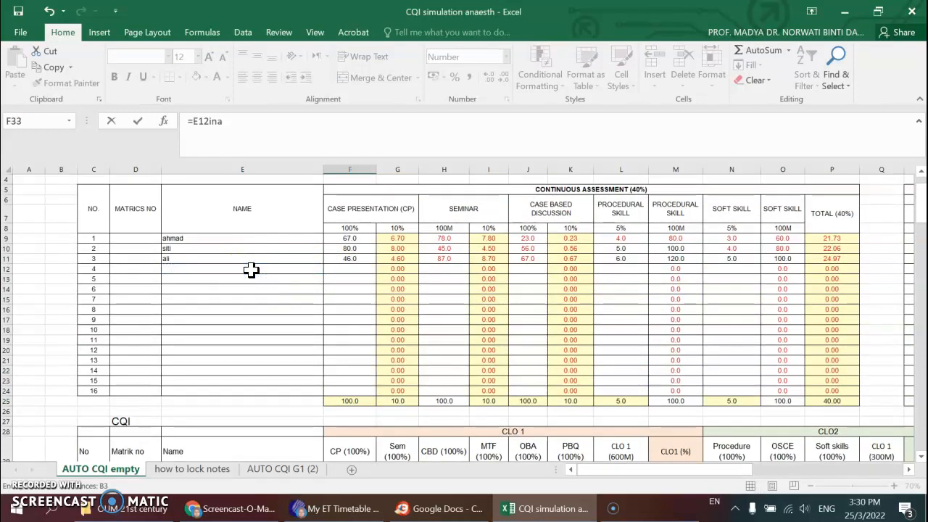
text(na)
click(251, 269)
click(364, 270)
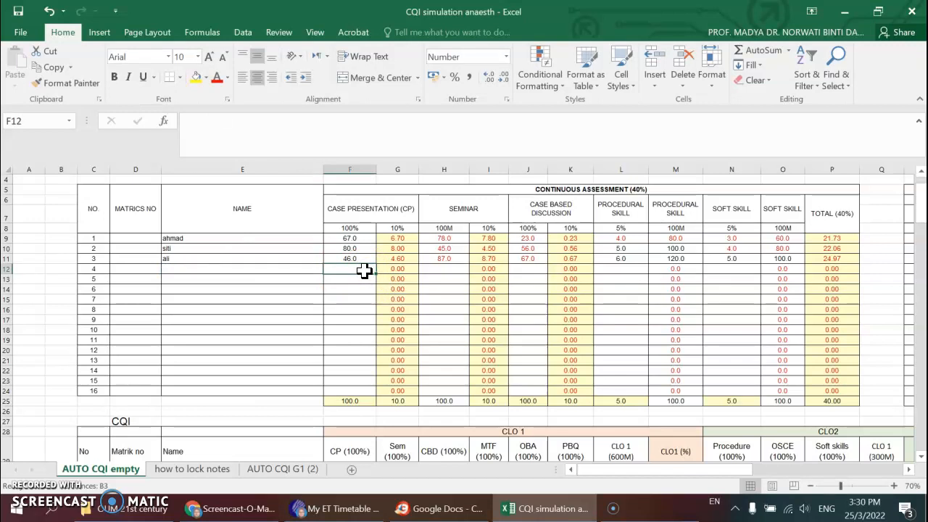
- Clear the faulty formula from F33 and enter the fourth student's name in E12 of the marks table
scroll(364, 272, down, 8)
click(353, 250)
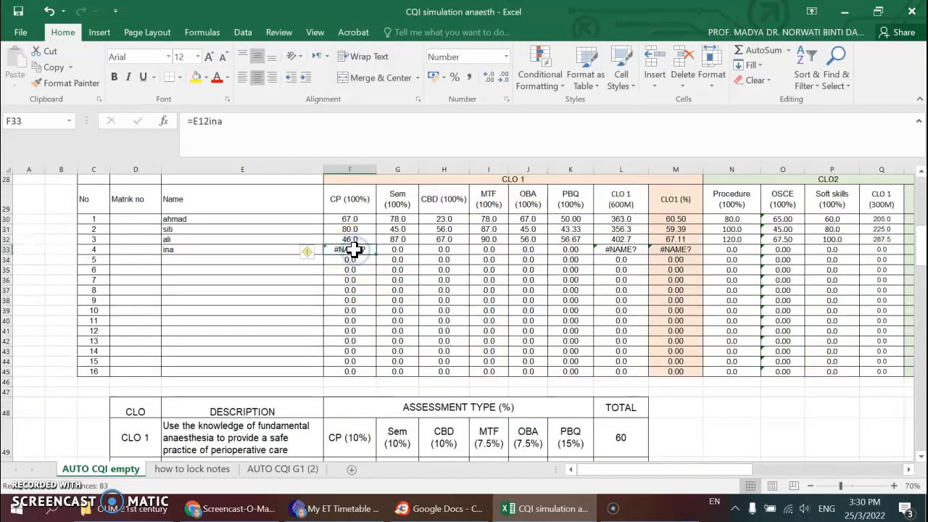
scroll(271, 239, up, 7)
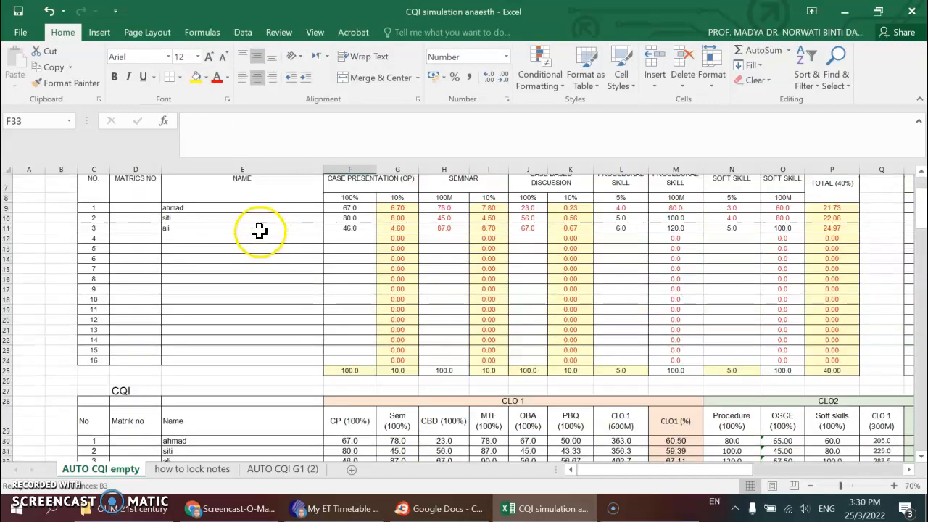
click(249, 241)
text(ina)
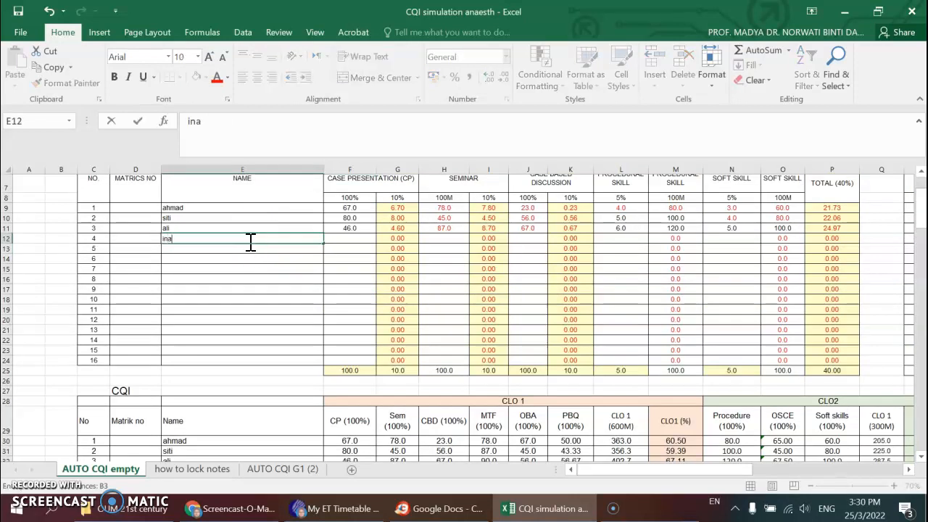
- Link the fourth student's CP mark in F33 of the CQI table to F12 with =F12
scroll(330, 302, down, 5)
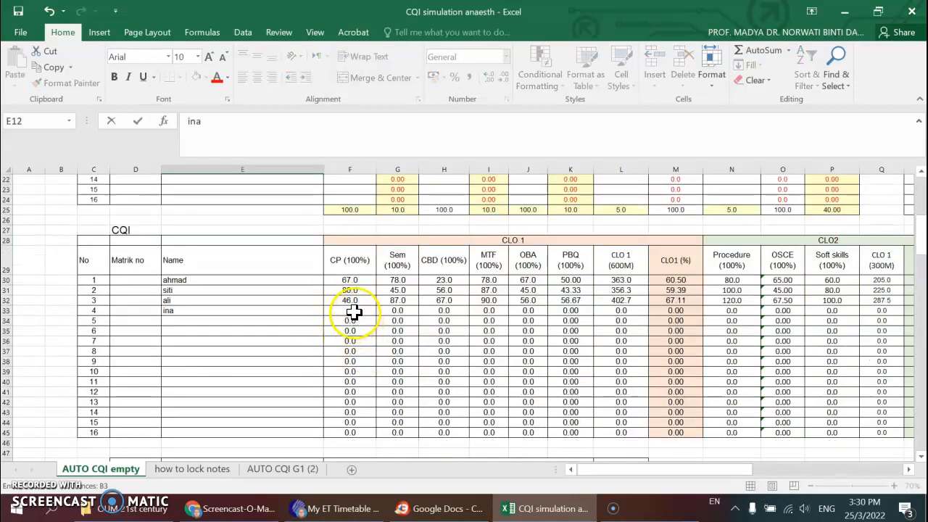
click(353, 312)
text(=)
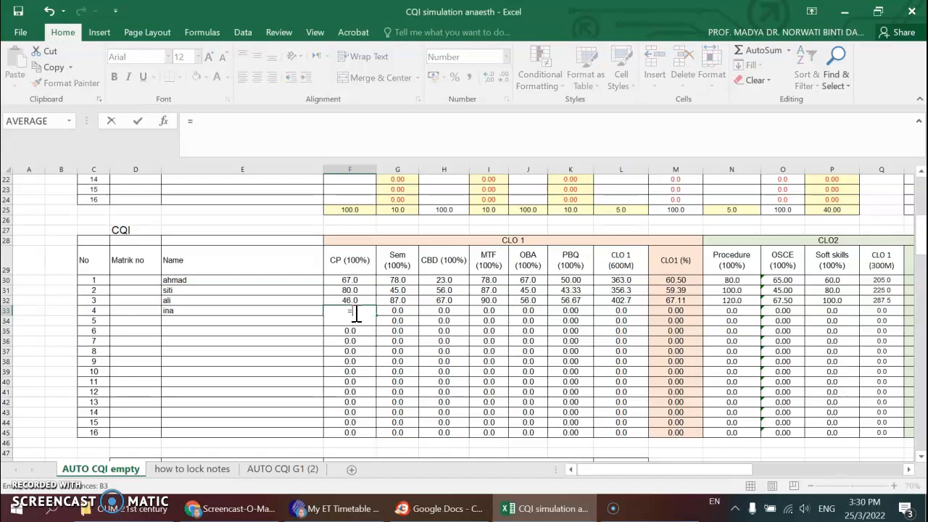
scroll(351, 313, up, 6)
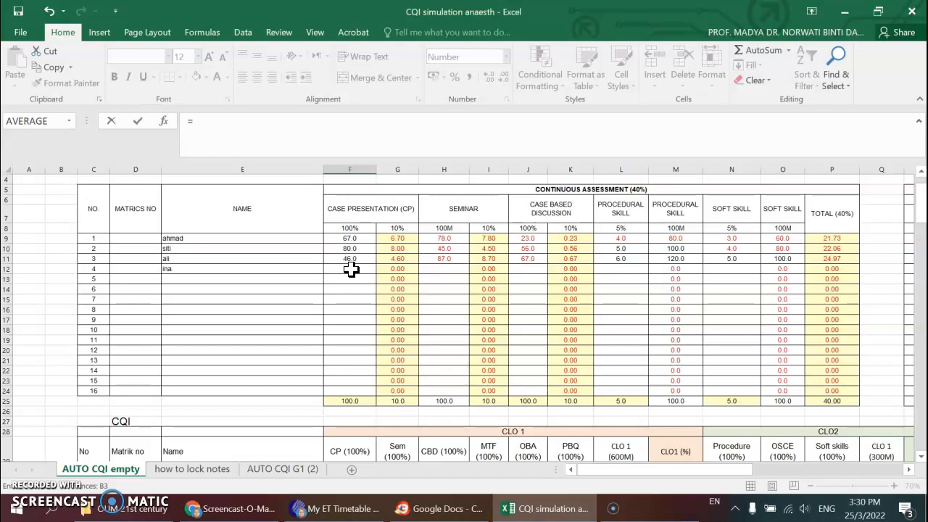
click(351, 270)
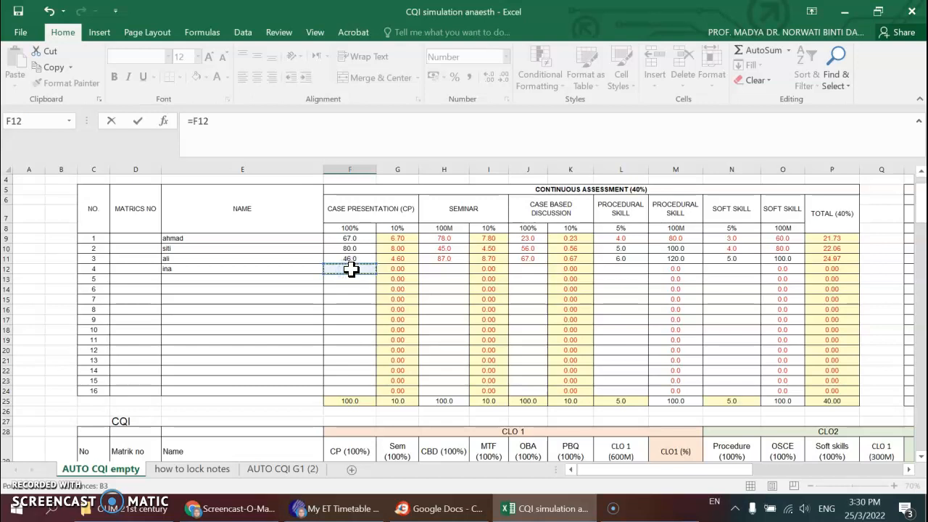
key(Return)
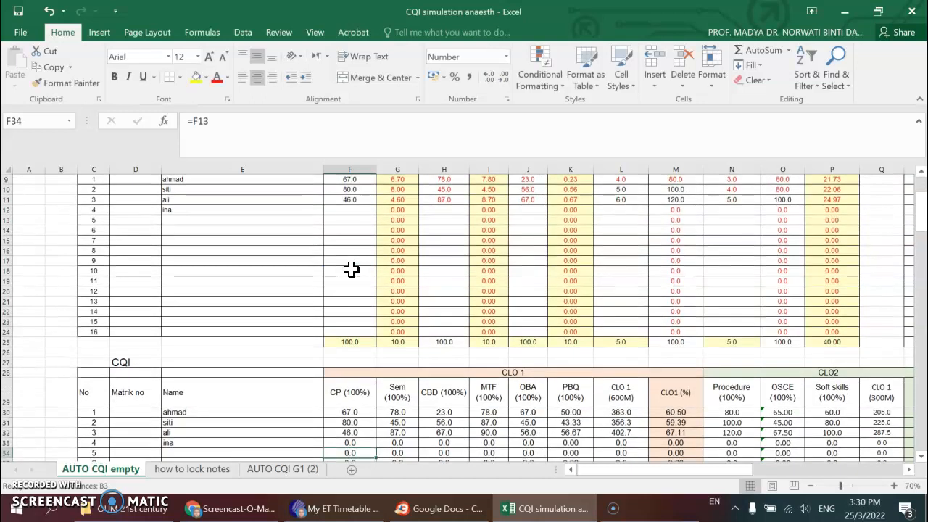
- Enter 80 as the fourth student's case presentation mark in F12 and check the linked cell F33
scroll(351, 269, down, 5)
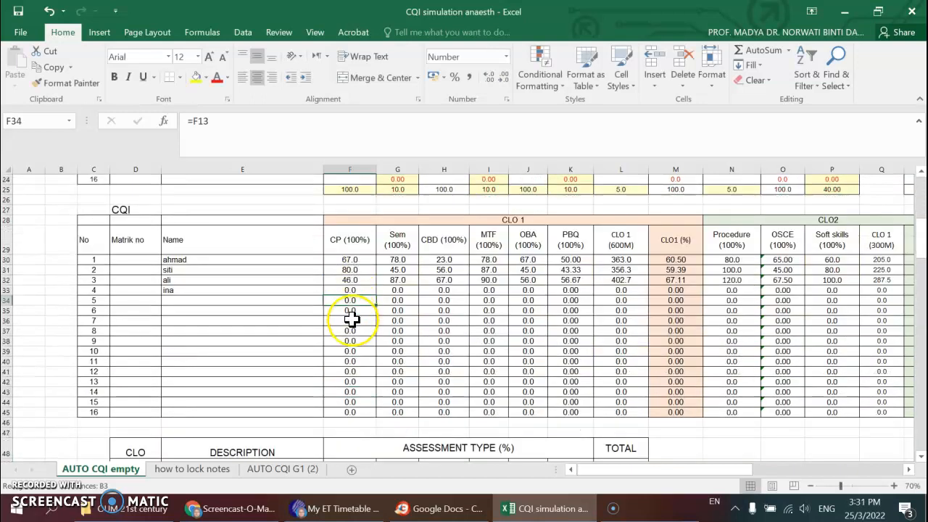
scroll(352, 305, up, 7)
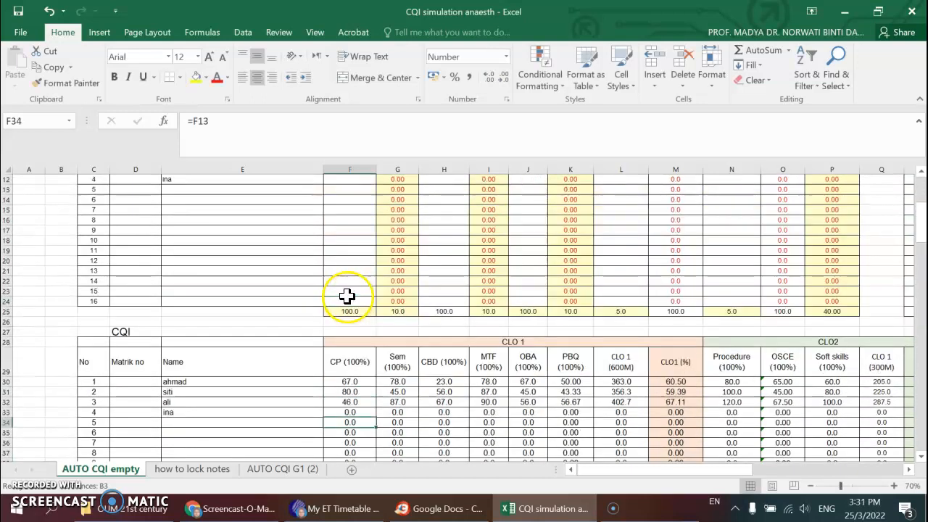
click(353, 280)
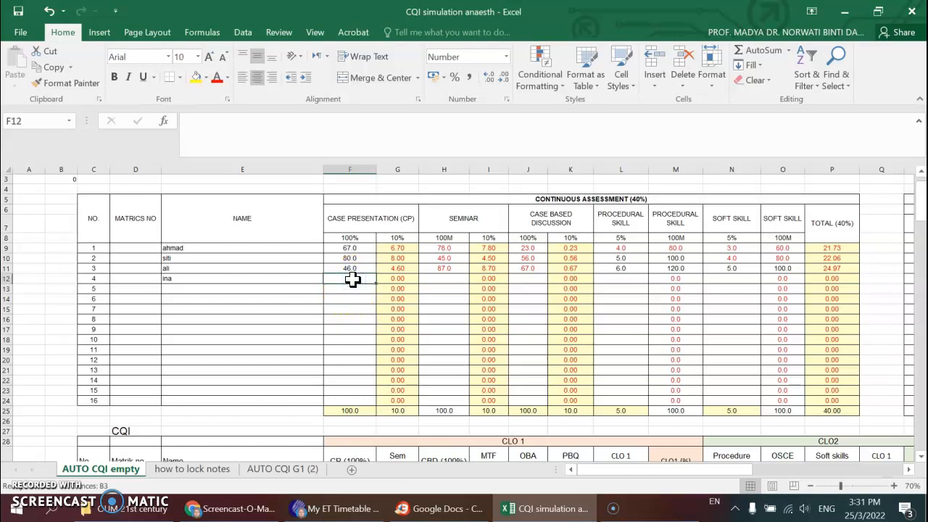
text(80)
scroll(368, 319, down, 4)
scroll(368, 322, up, 7)
click(284, 315)
scroll(285, 315, down, 3)
scroll(344, 349, down, 2)
click(350, 372)
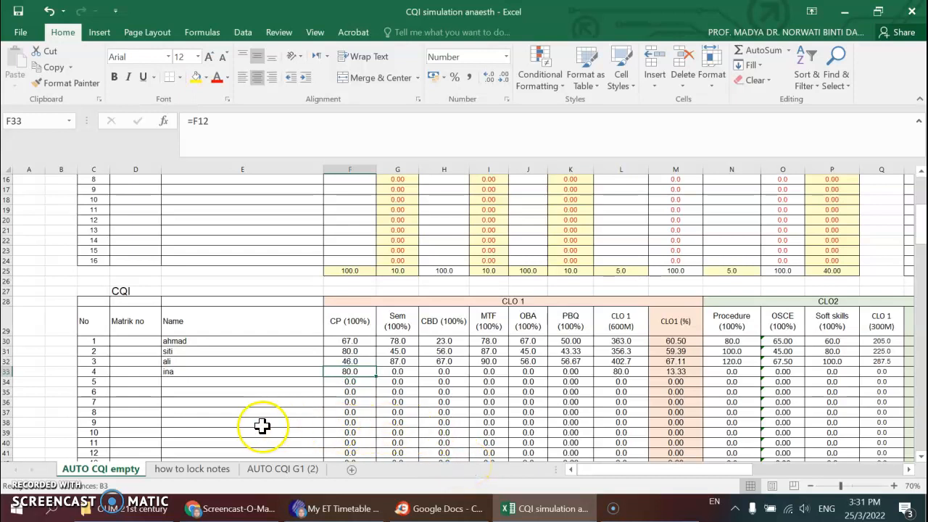
- Link the fifth student's CP mark in F34 of the CQI table to F13 with =F13
click(349, 383)
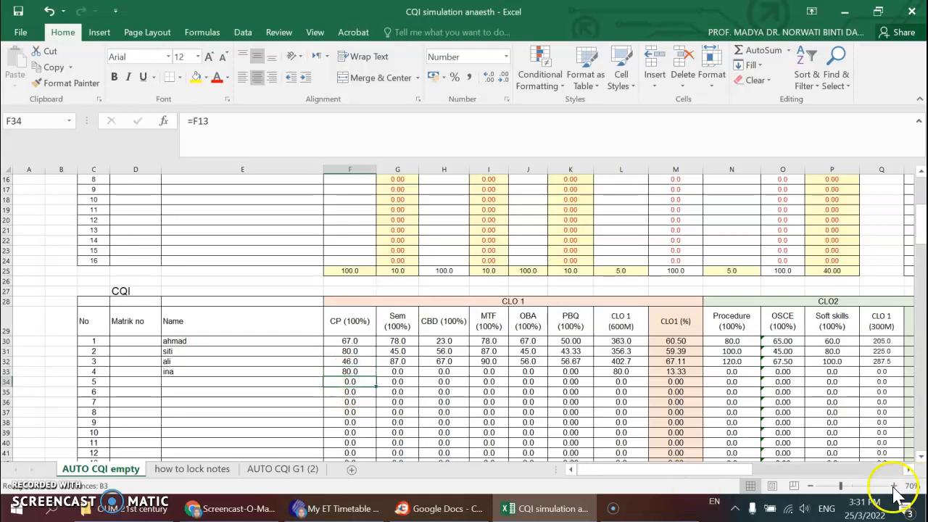
click(894, 487)
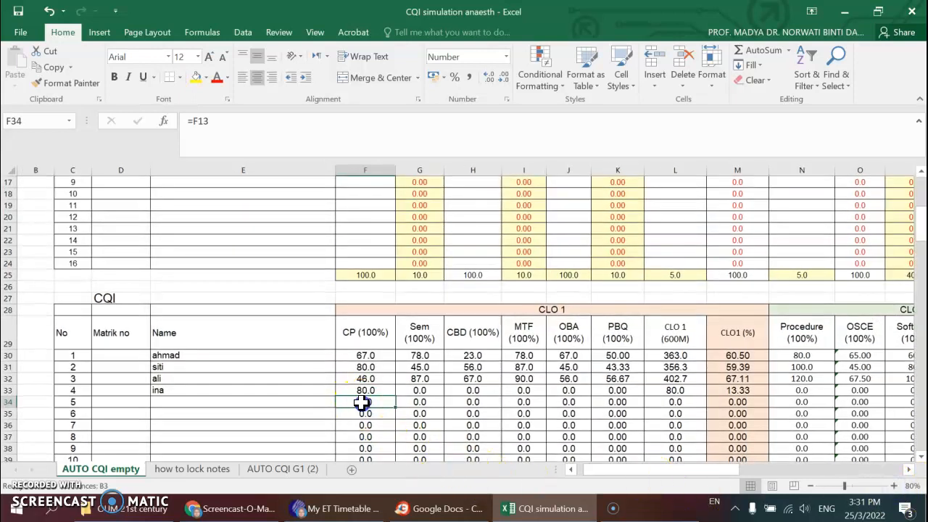
text(=)
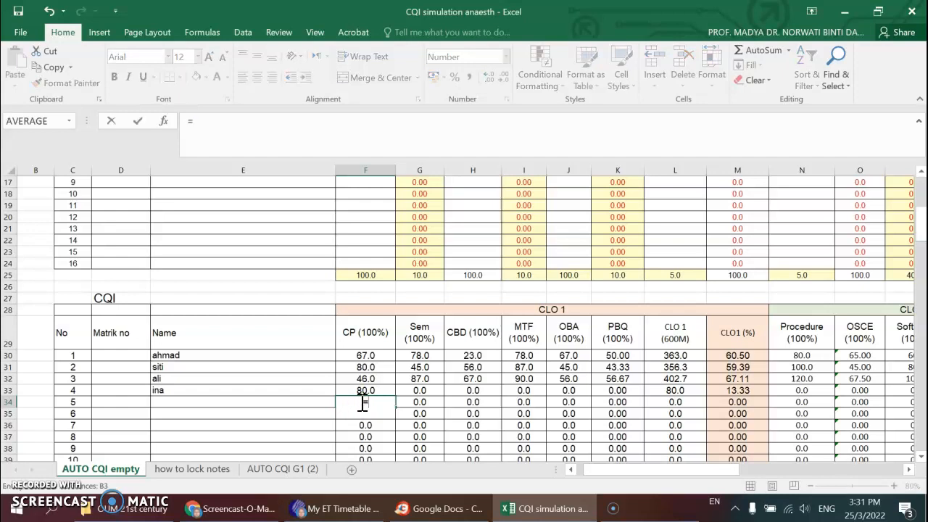
scroll(332, 417, up, 5)
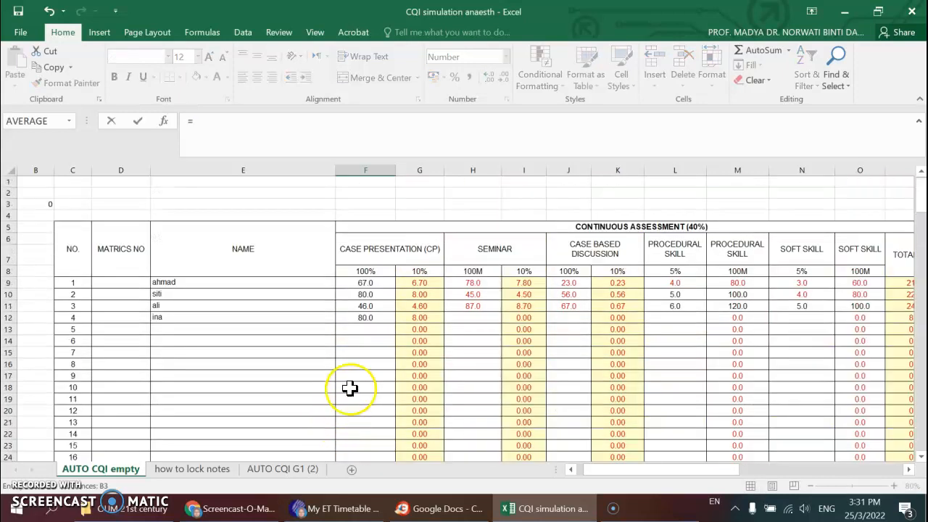
click(373, 329)
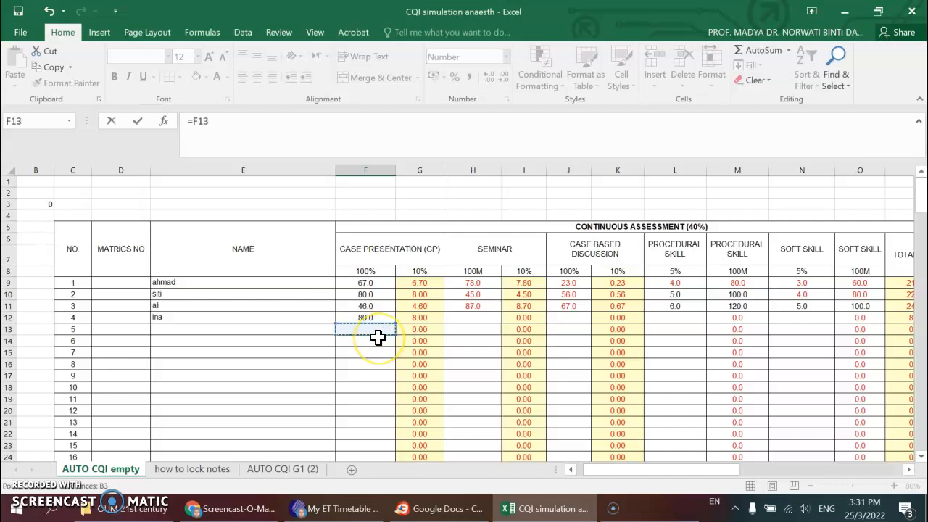
key(Return)
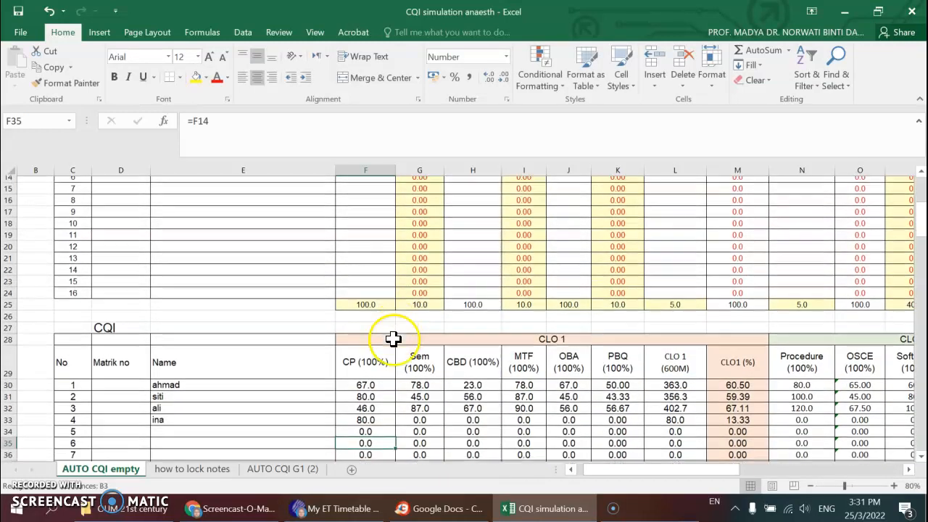
- Enter the fifth student's name in E34 of the CQI table and E13 of the marks table
scroll(394, 336, down, 3)
click(240, 332)
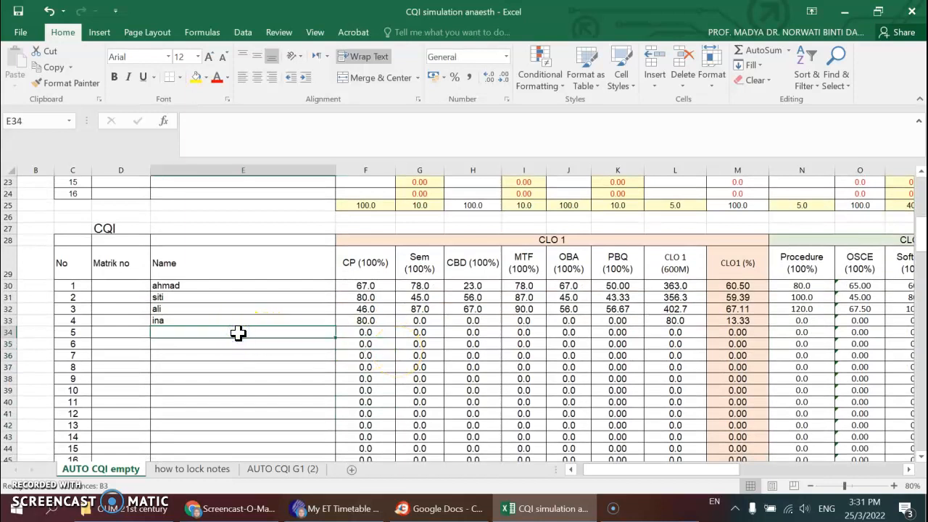
text(ira)
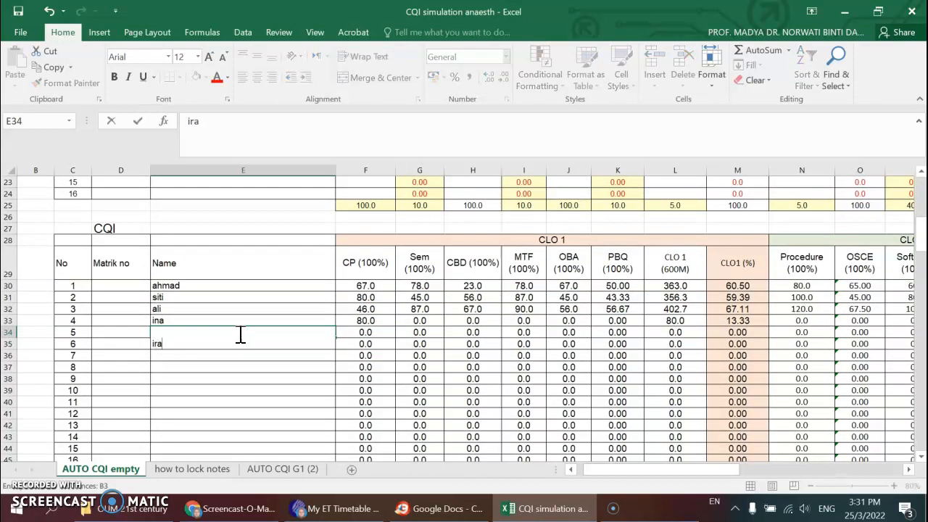
click(304, 389)
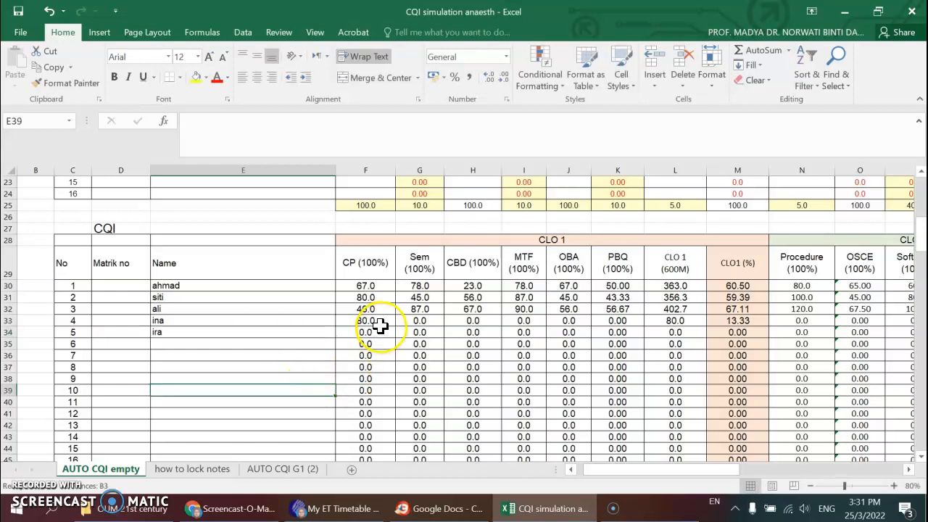
scroll(381, 326, up, 7)
click(249, 328)
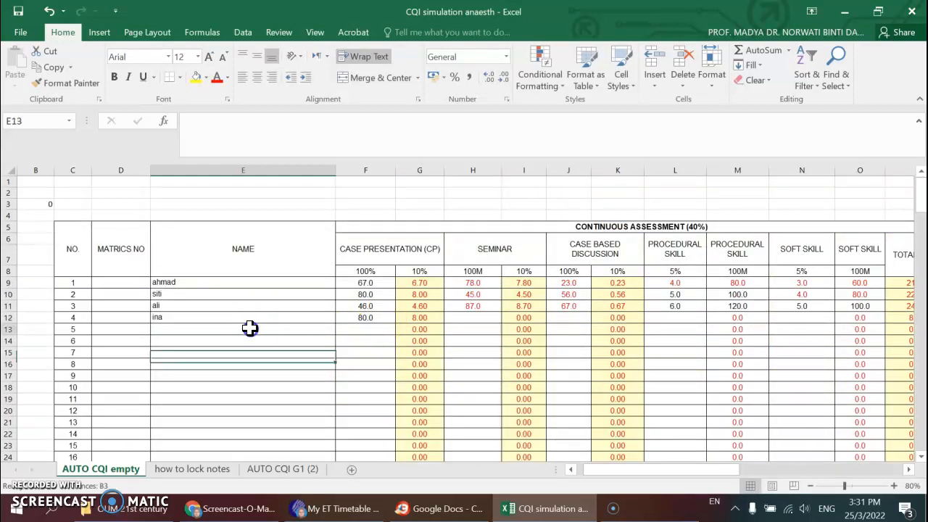
text(ira)
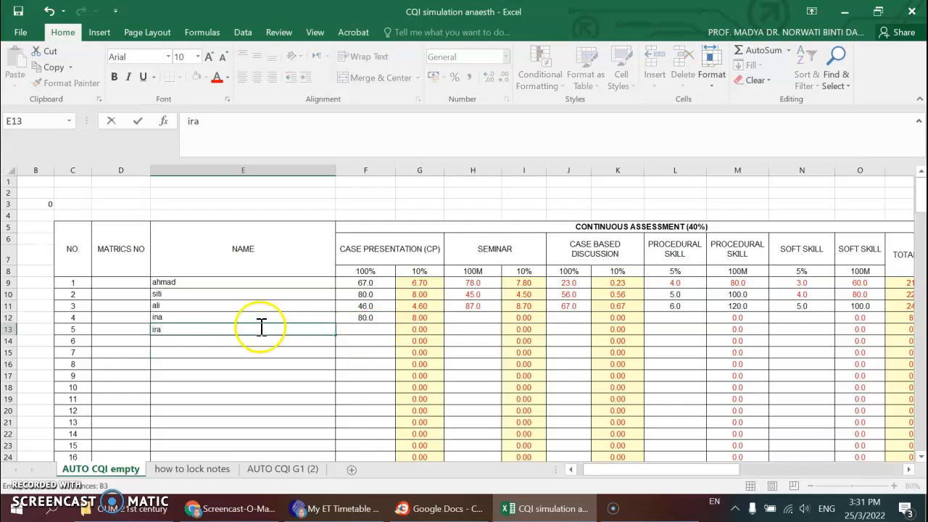
- Enter 70 as the fifth student's case presentation mark in F13 and check the linked cell F34
click(363, 328)
text(70)
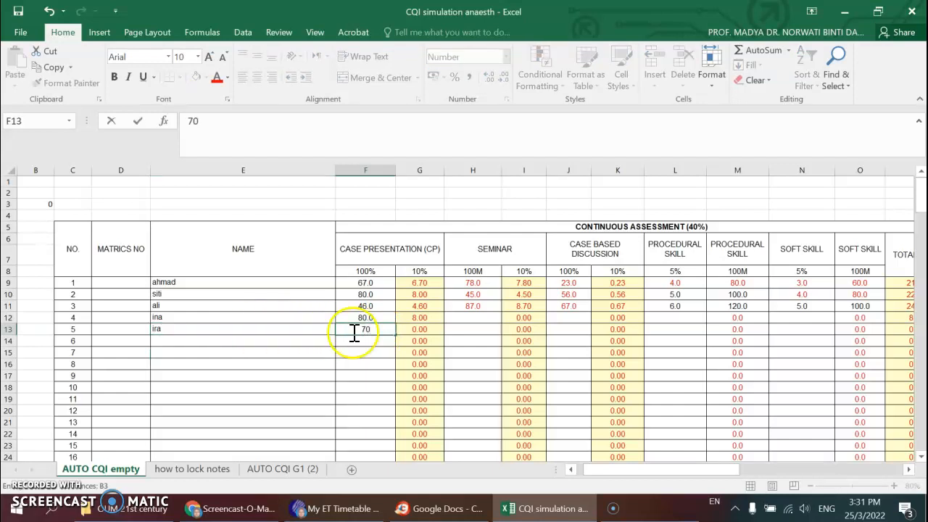
click(212, 365)
scroll(278, 391, down, 8)
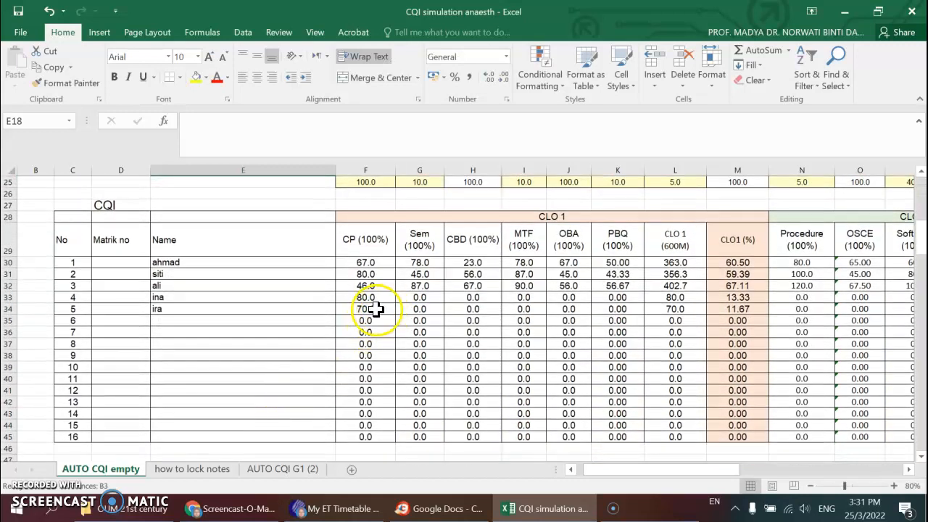
click(378, 310)
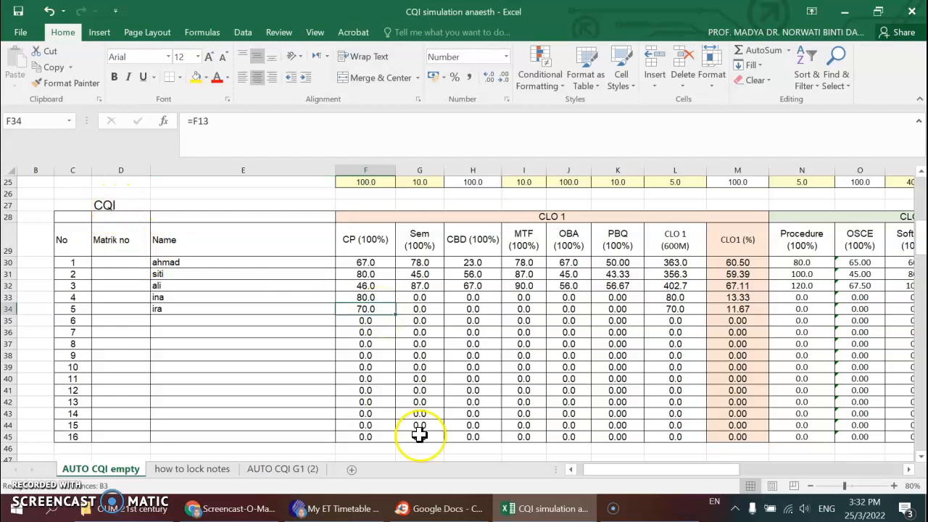
- Compare the CLO 1 and CLO2 columns of the CQI table with the continuous assessment marks for all five students
mouse_move(644, 474)
mouse_down()
mouse_move(673, 472)
mouse_move(659, 472)
mouse_up()
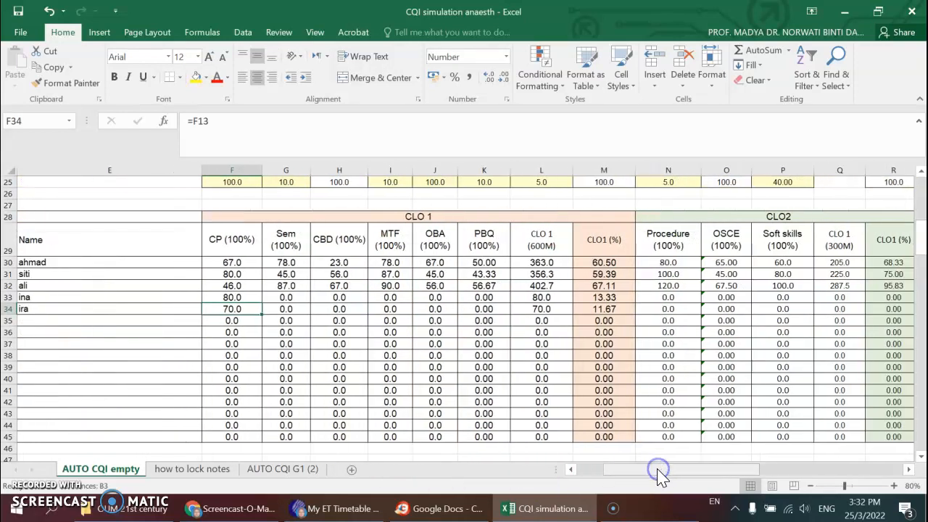
scroll(493, 439, up, 8)
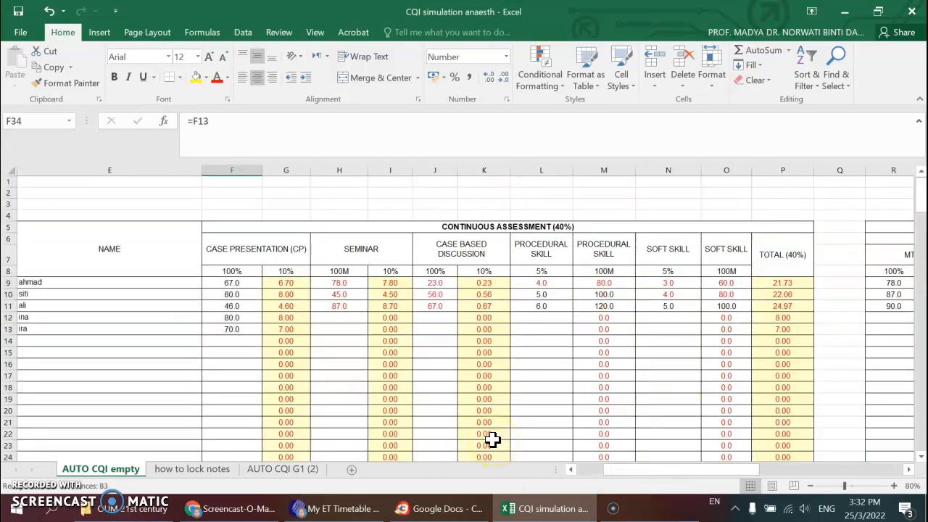
scroll(493, 440, down, 5)
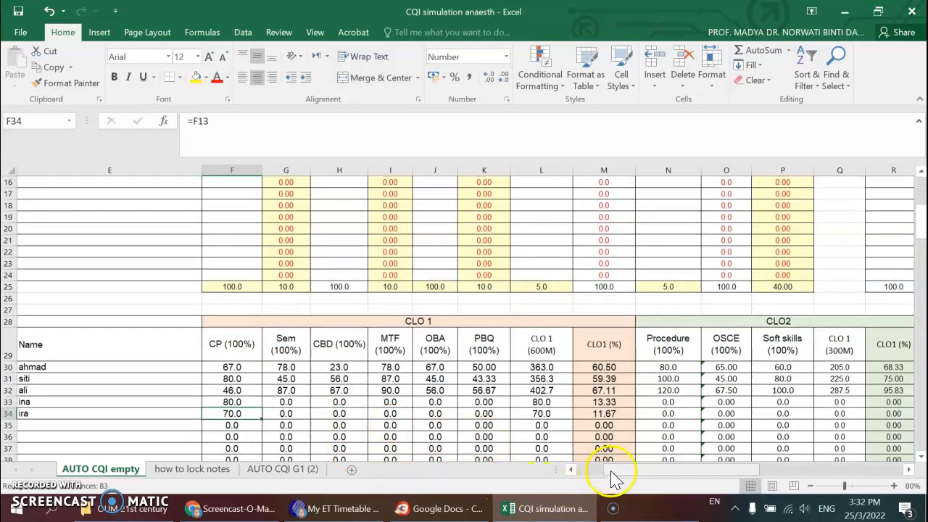
drag(616, 475, 584, 472)
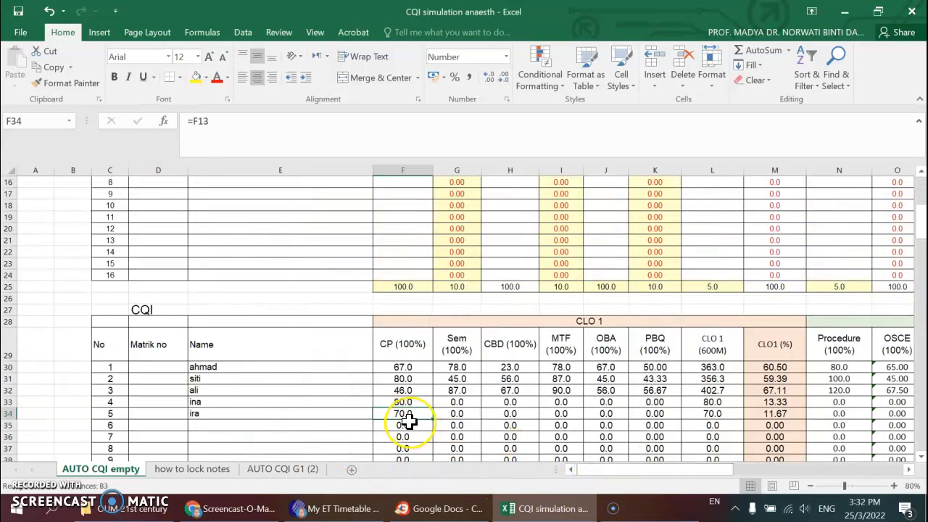
scroll(410, 419, up, 5)
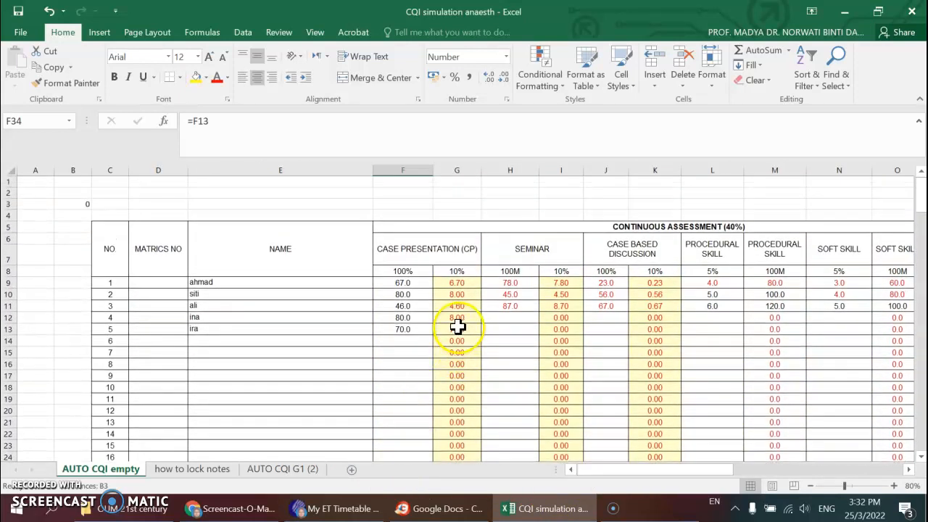
scroll(455, 326, down, 3)
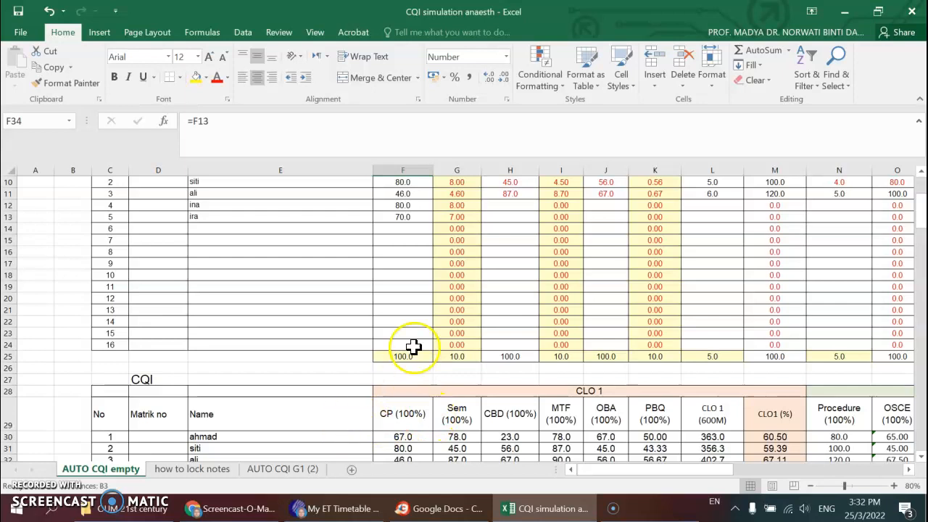
scroll(413, 347, up, 3)
scroll(408, 271, down, 4)
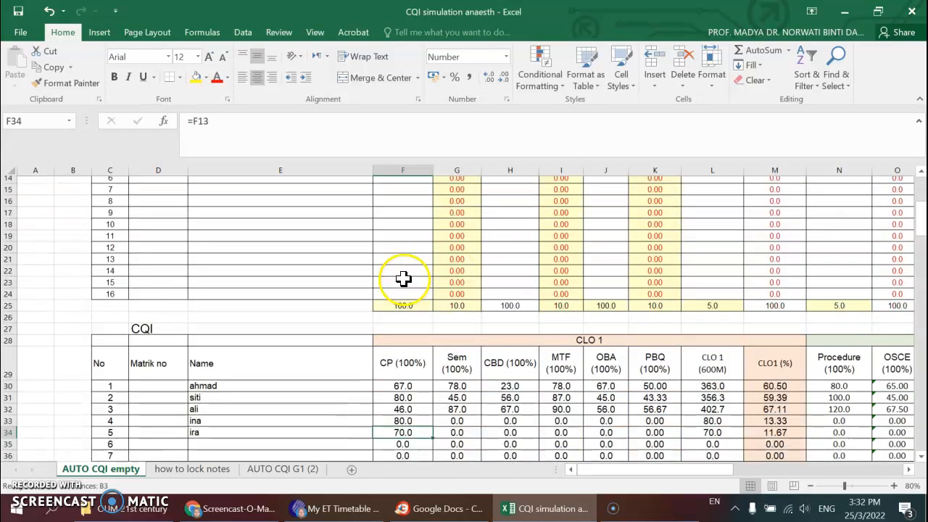
scroll(404, 279, down, 3)
scroll(403, 283, down, 1)
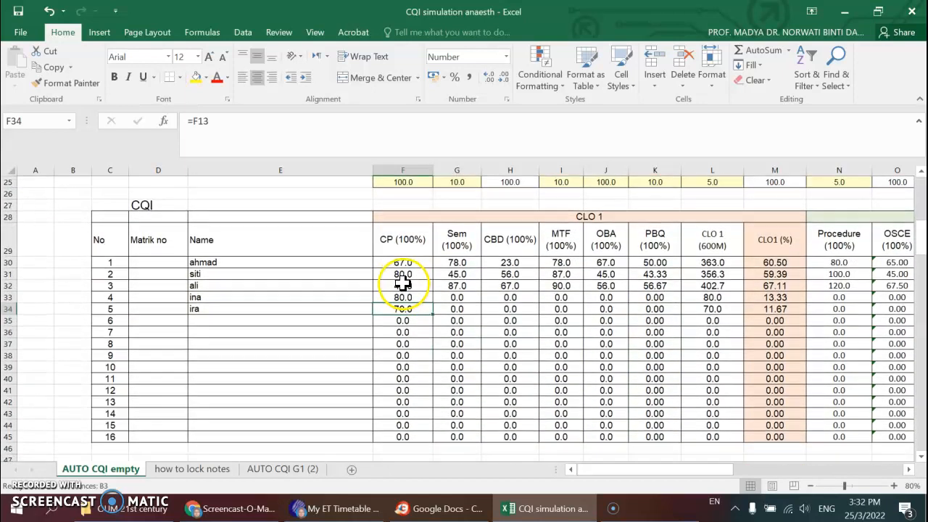
- Select the first student's CLO 1 marks in F30:K30 of the CQI table and view the AutoSum functions for totalling them
click(810, 486)
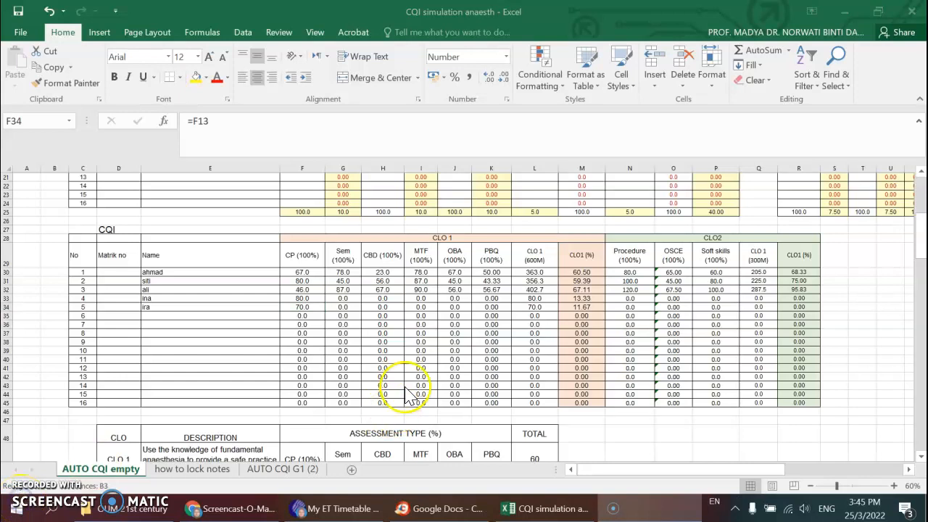
click(896, 487)
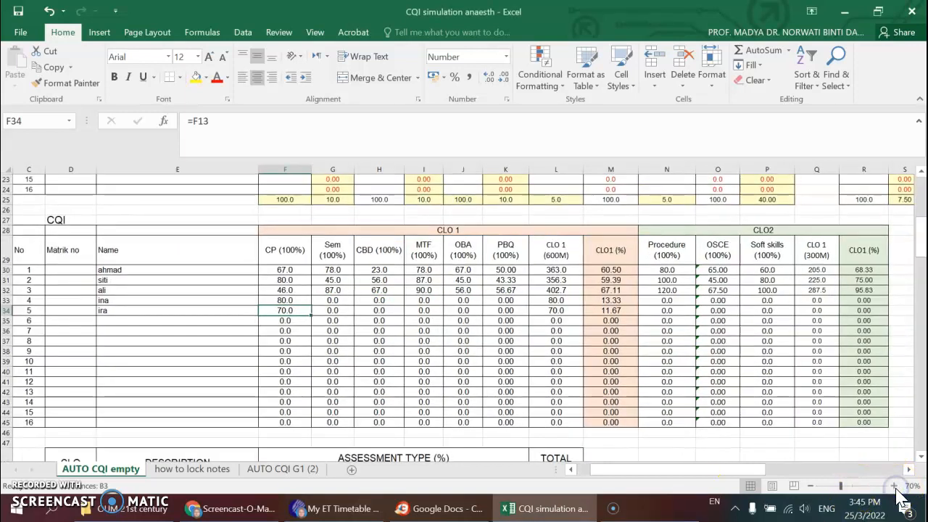
click(895, 487)
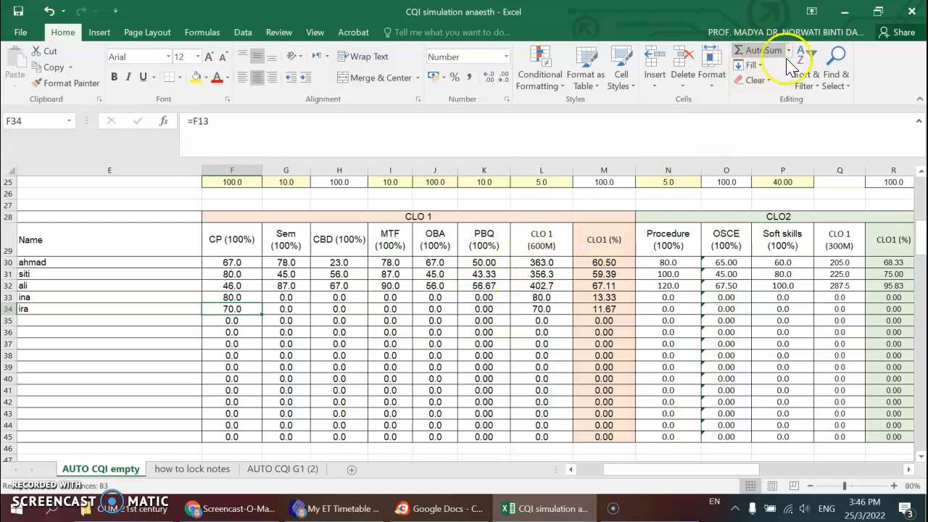
drag(231, 261, 496, 263)
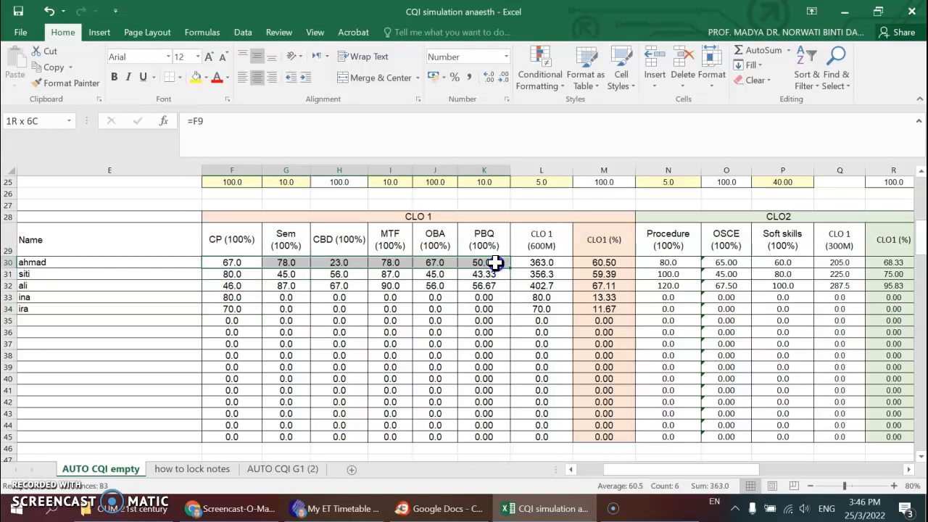
click(789, 50)
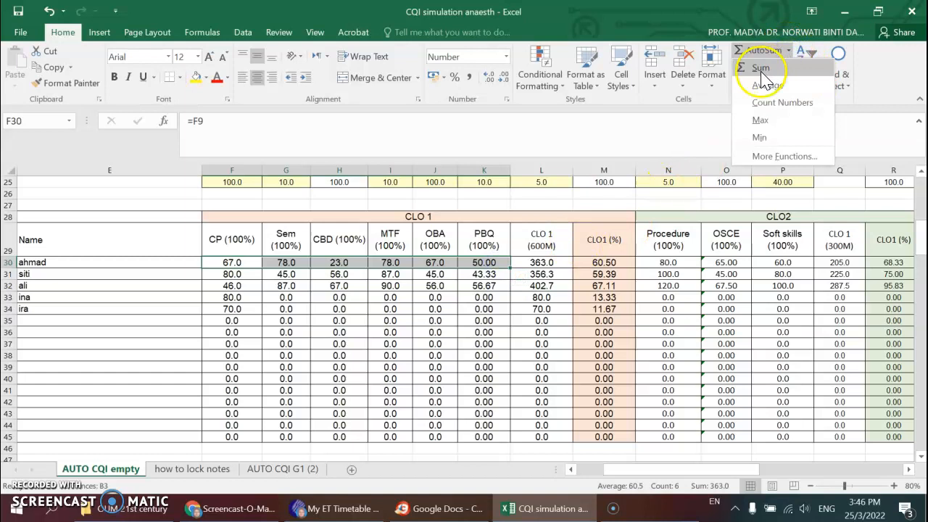
click(540, 263)
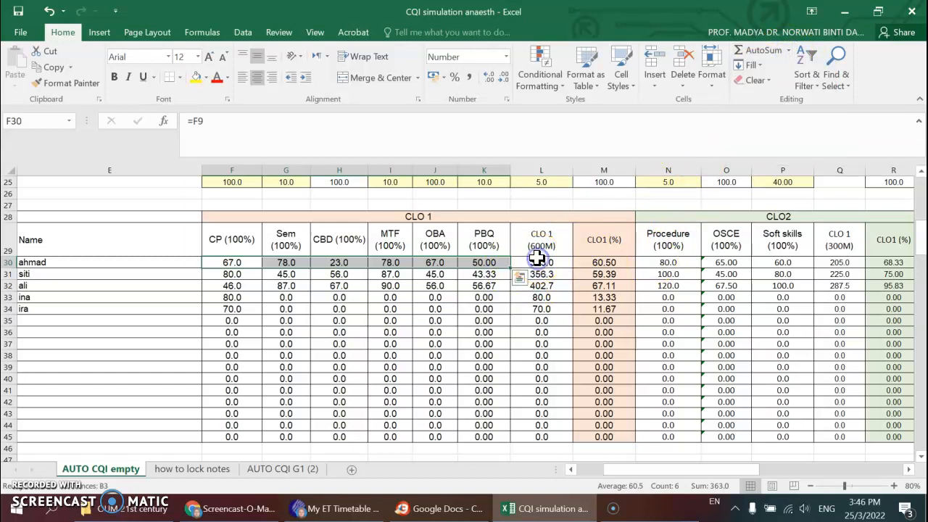
- Inspect the first student's CLO 1 (600M) total formula in L30 and highlight the totals in L30:L45
click(540, 264)
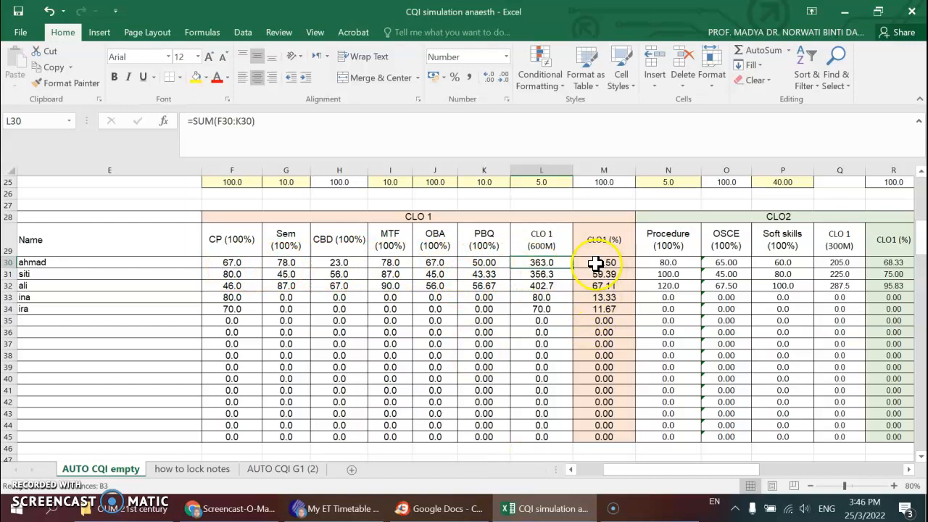
drag(573, 268, 576, 437)
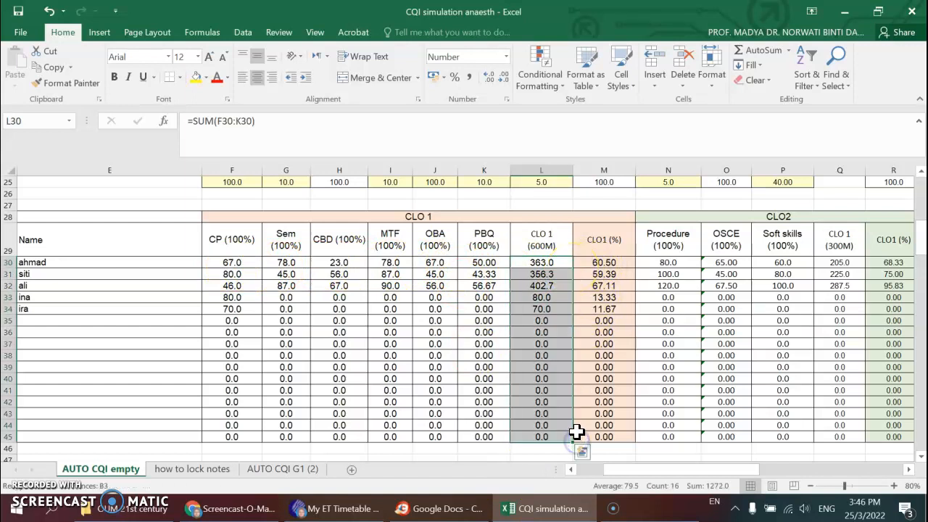
click(492, 455)
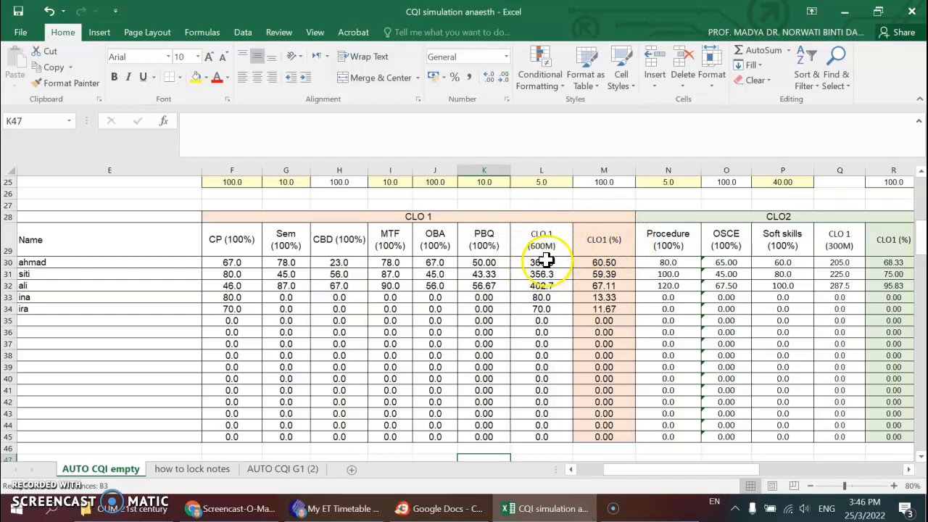
- Inspect the first student's CLO1 (%) formula in M30 and return to the continuous assessment marks table
click(601, 264)
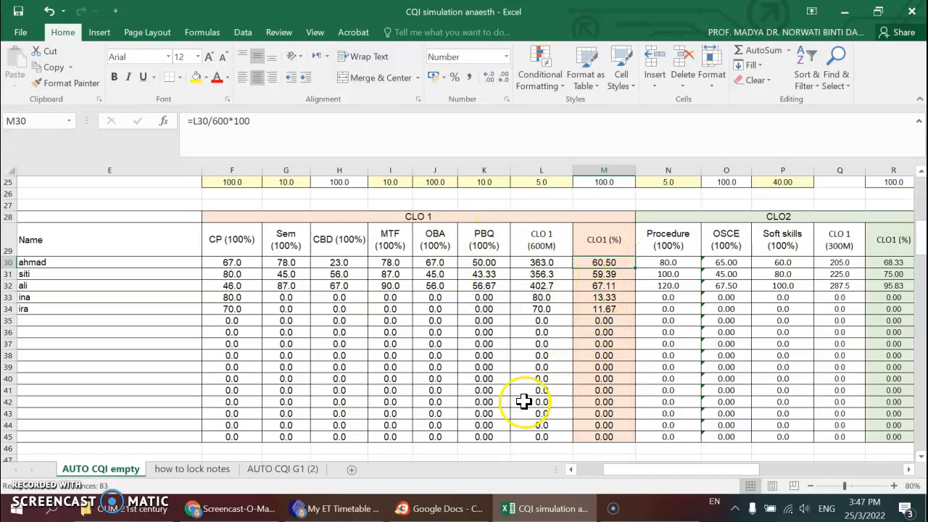
click(616, 258)
scroll(144, 390, up, 8)
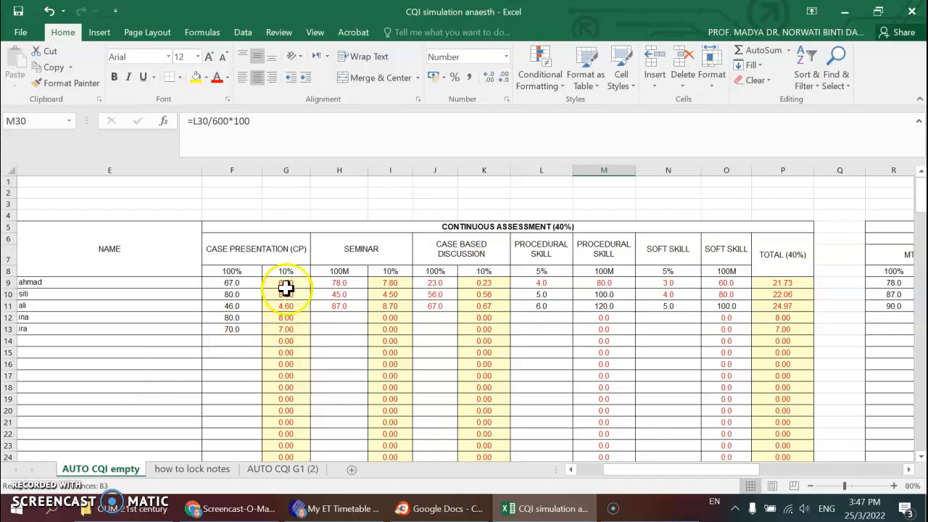